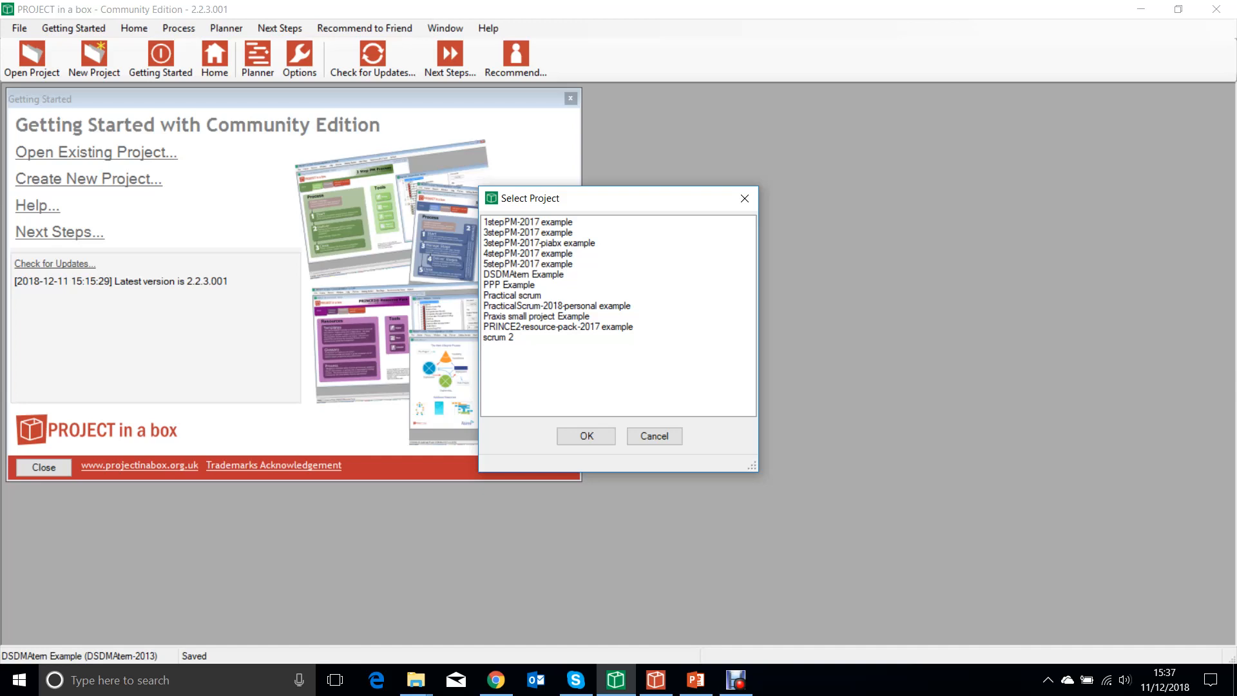
Create a new project named test from the 5stepPM-2017 template and open it
left_click(744, 198)
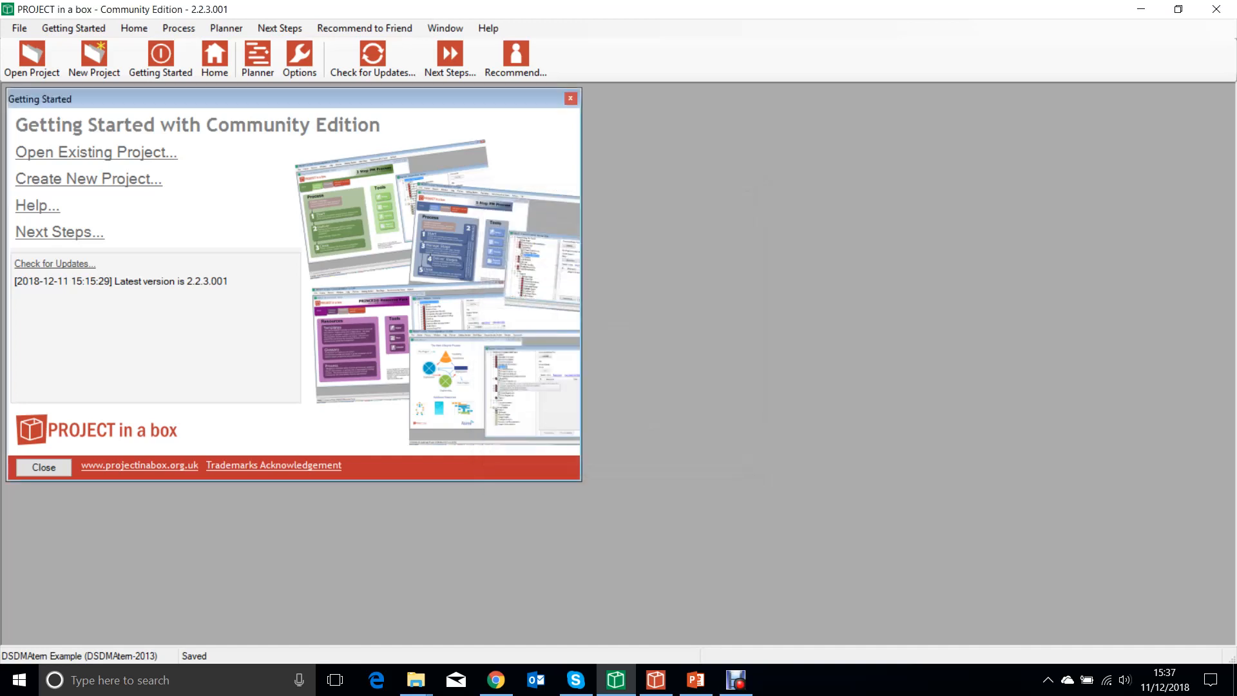
left_click(88, 178)
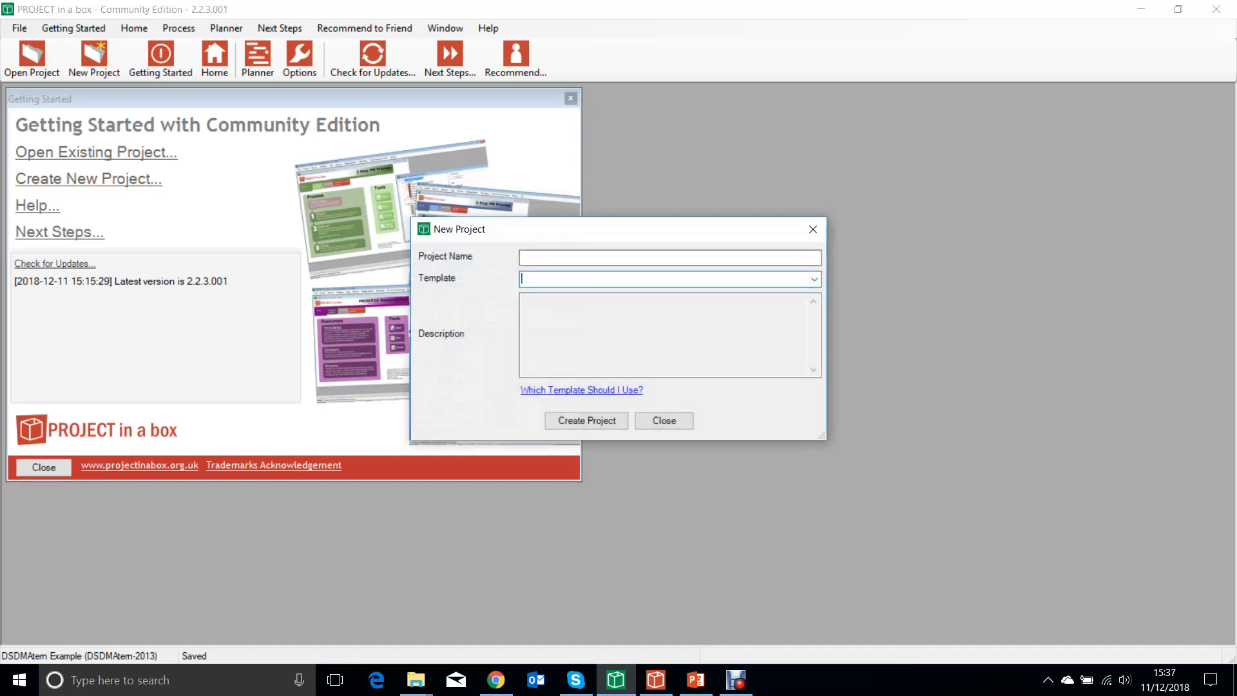
left_click(579, 258)
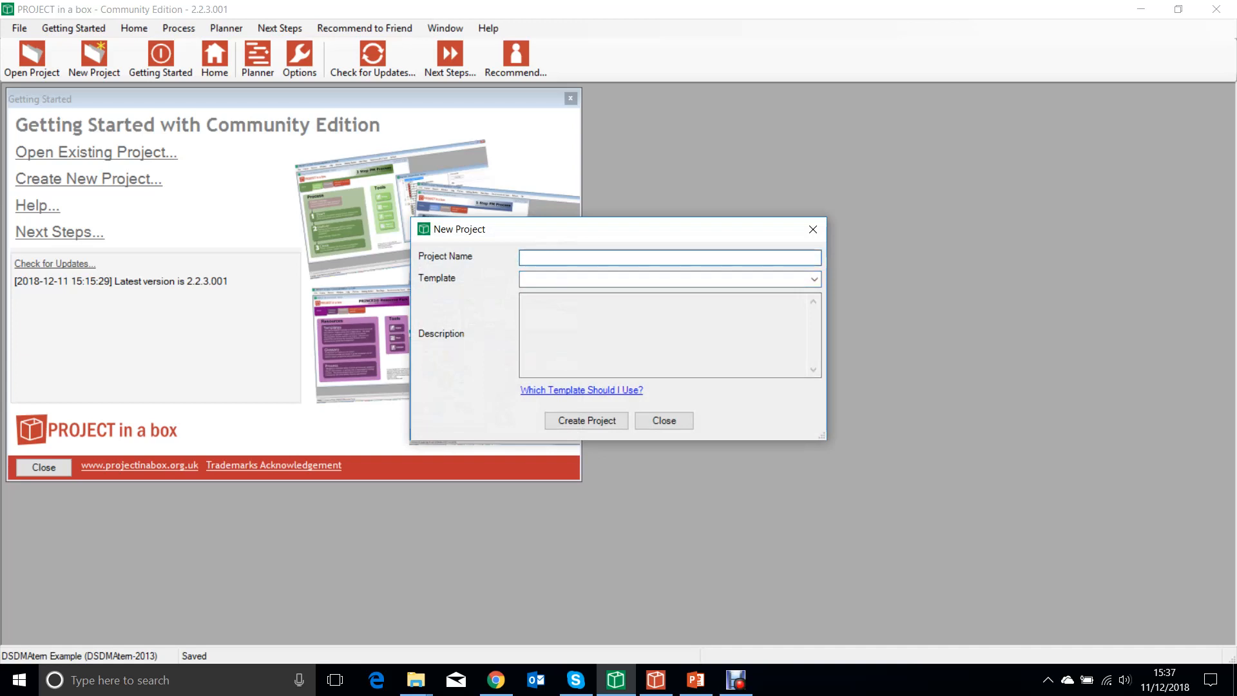
type("test")
left_click(815, 279)
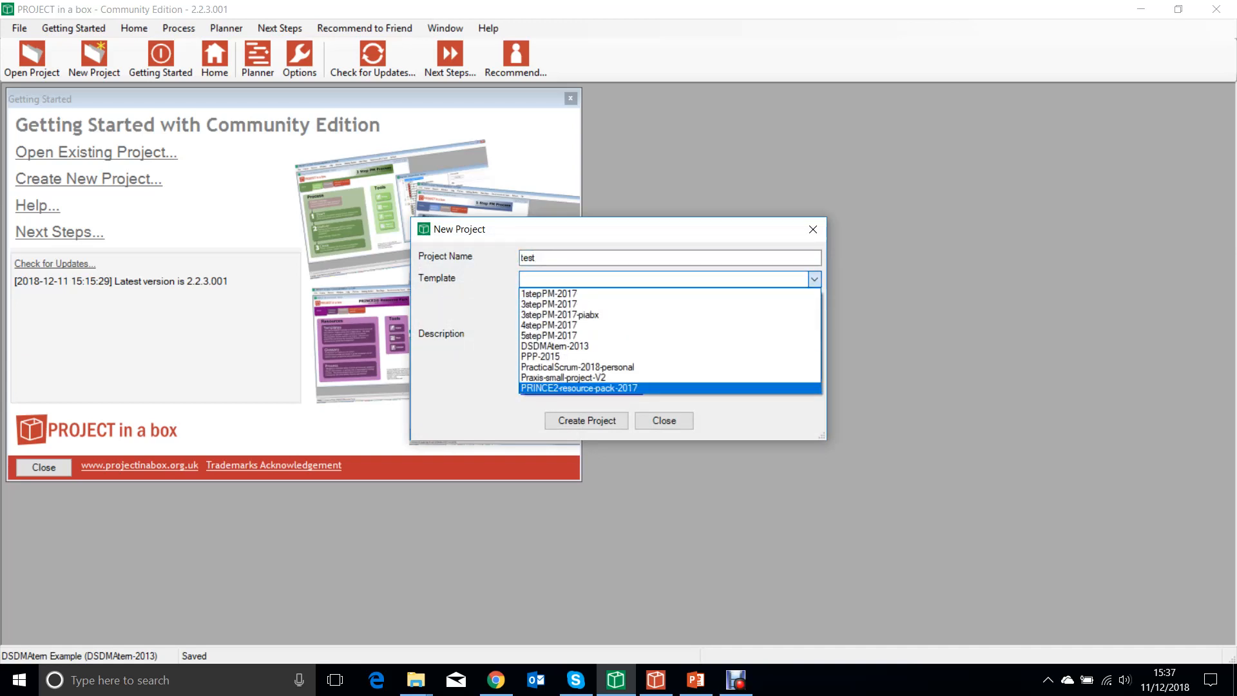
left_click(549, 336)
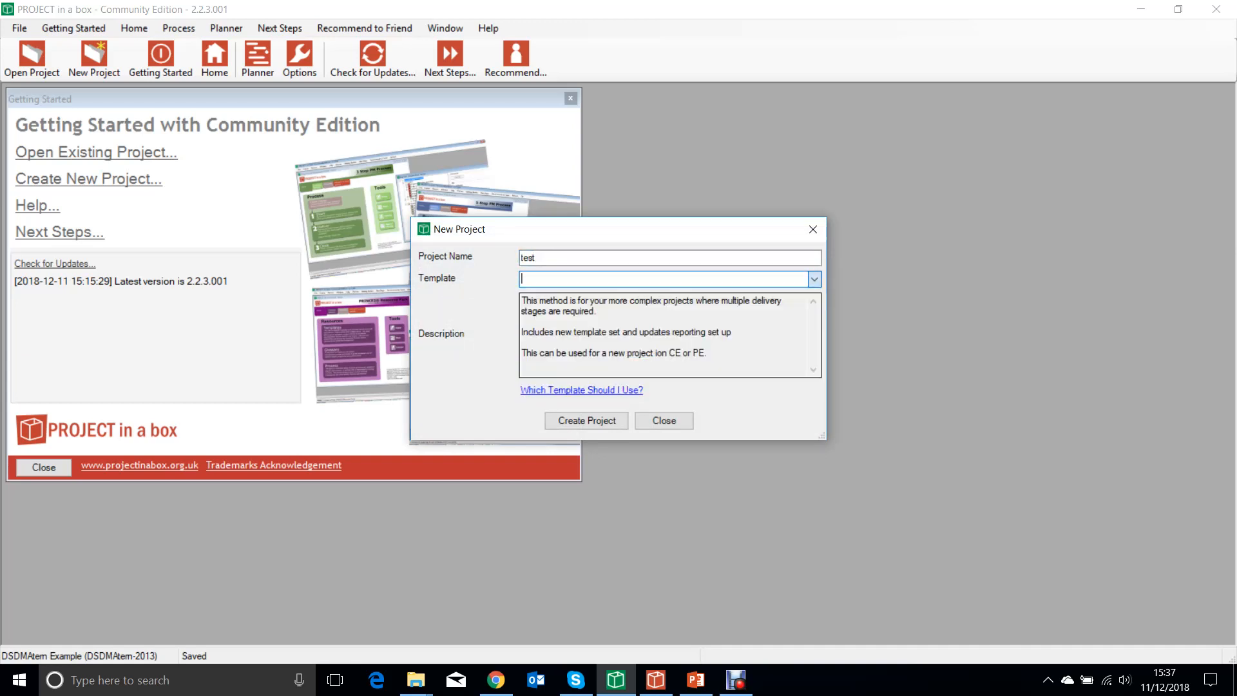
left_click(587, 420)
left_click(647, 395)
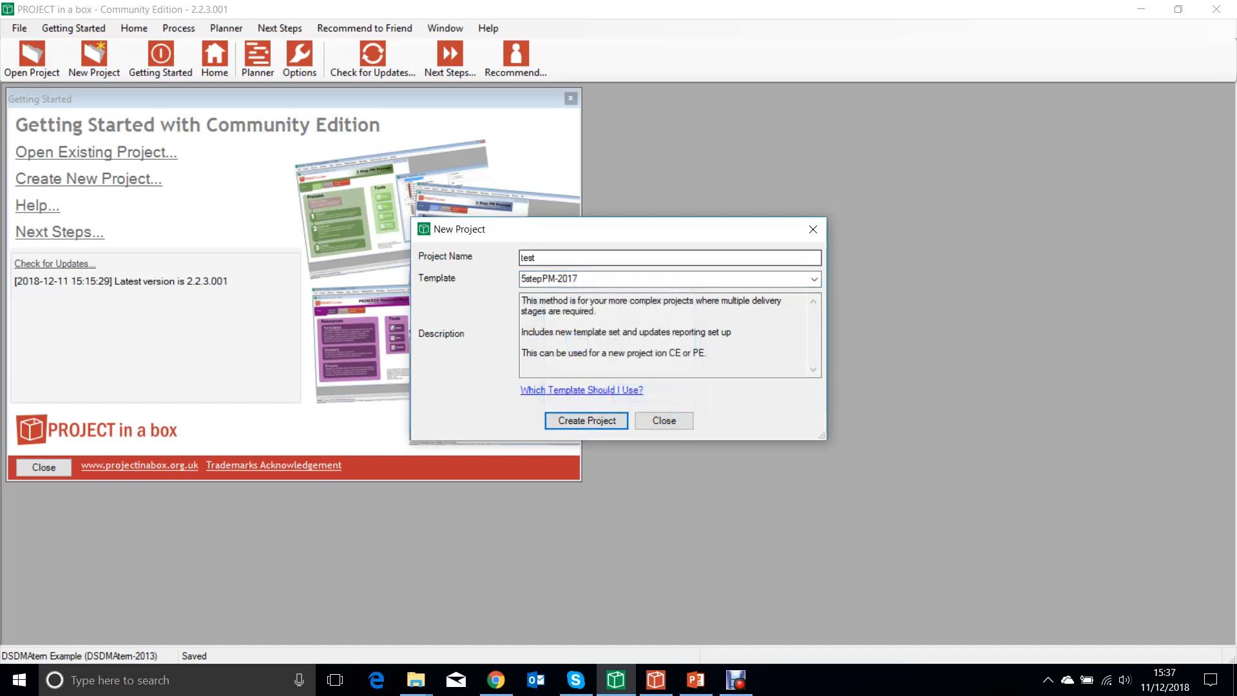
left_click(813, 229)
left_click(96, 153)
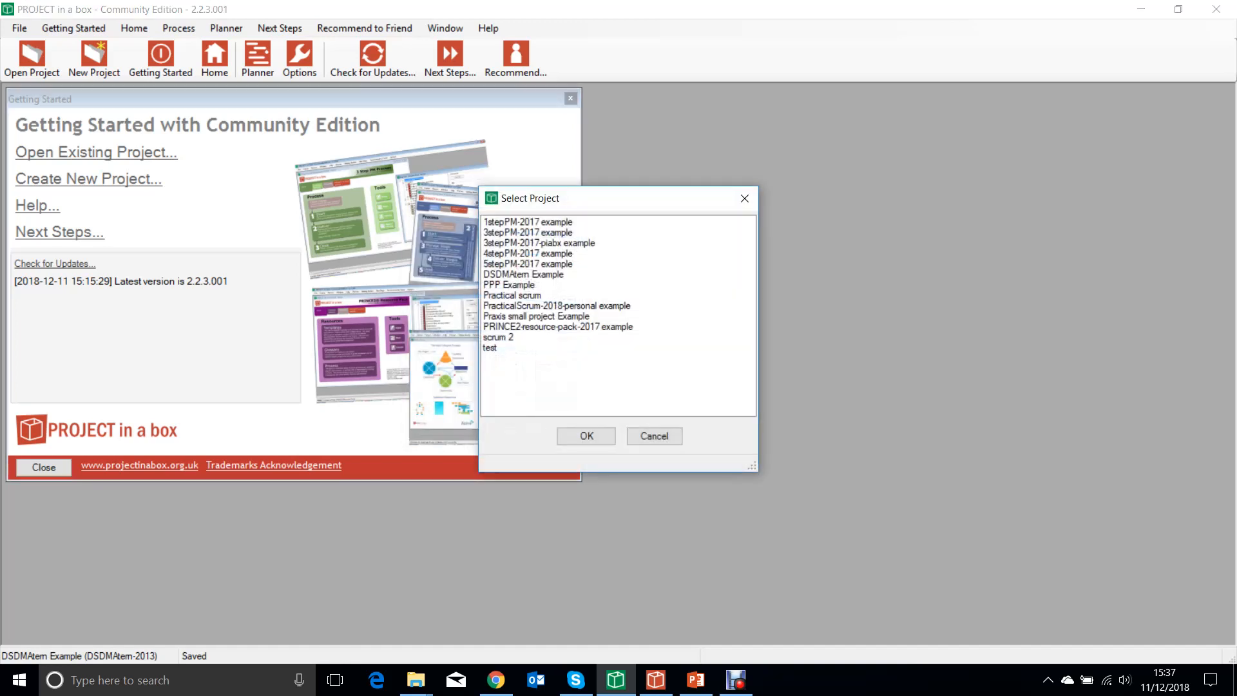
double_click(495, 348)
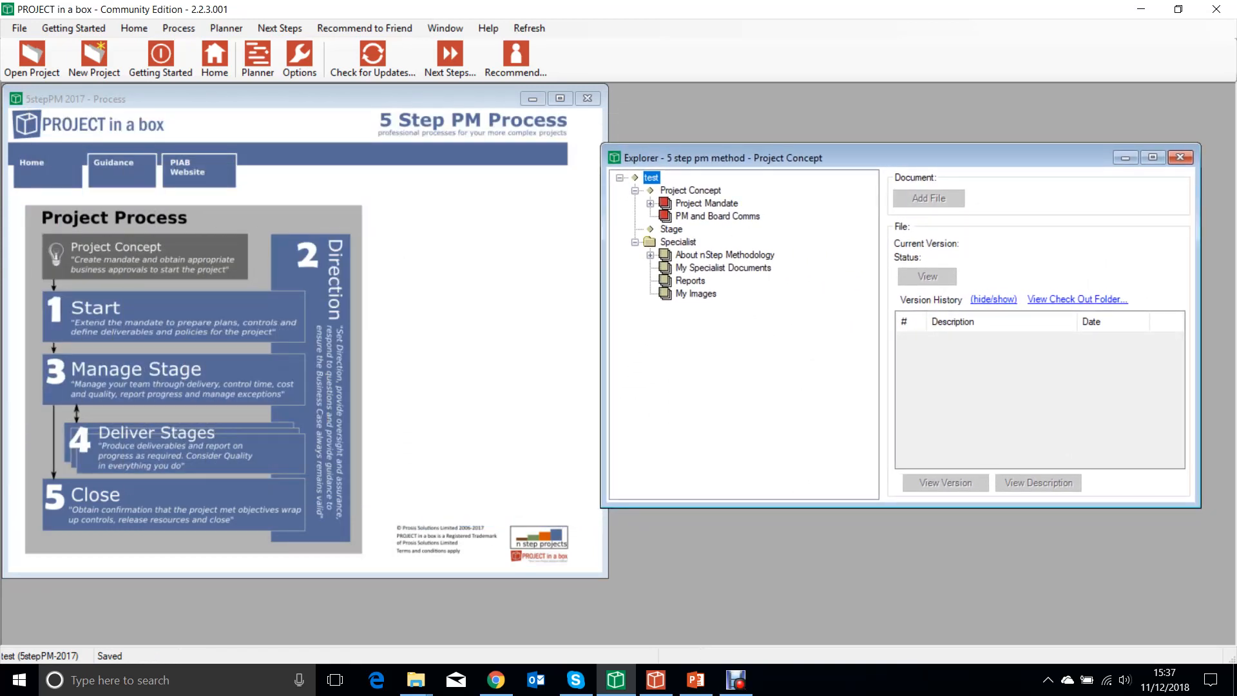
View Project Mandate.docx from the Project Concept documents and close it
left_click(650, 204)
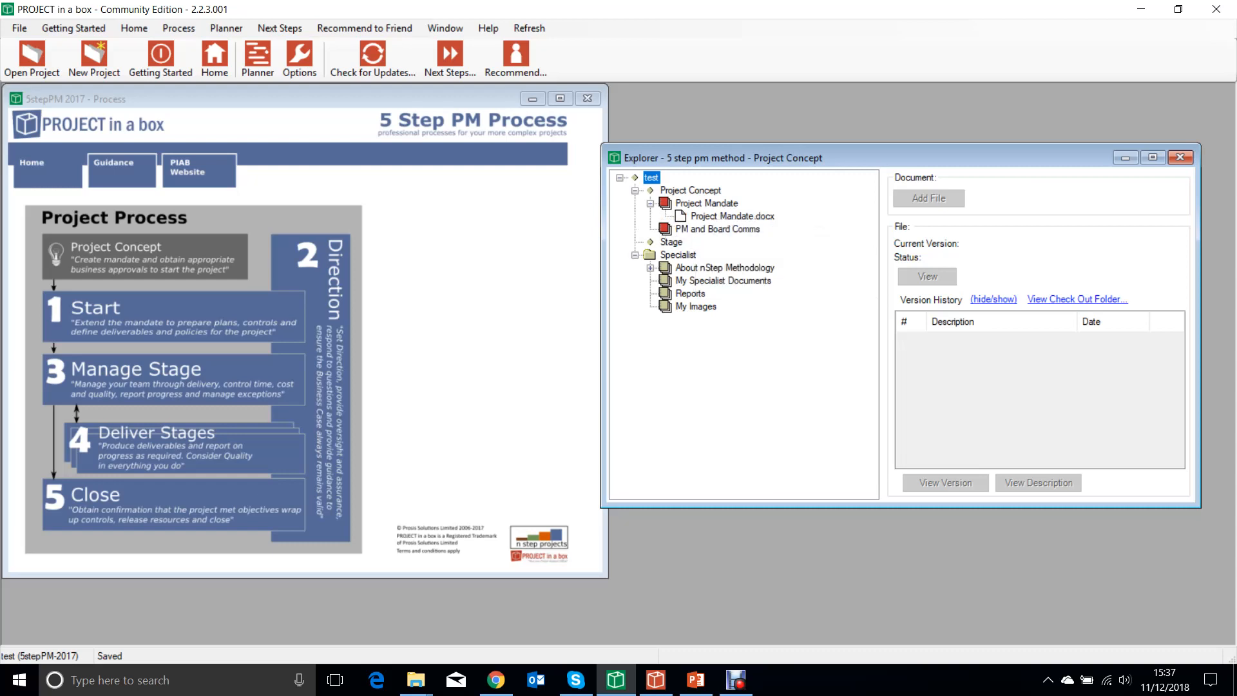
left_click(711, 217)
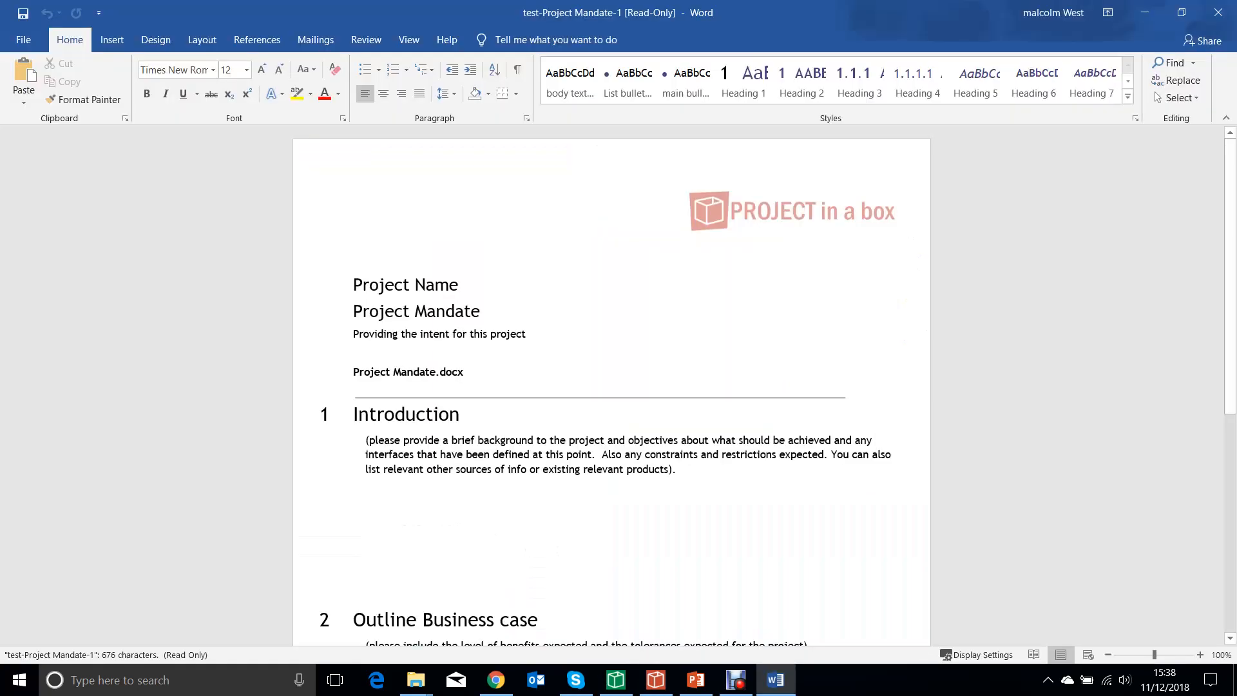
scroll(612, 386, "down", 10)
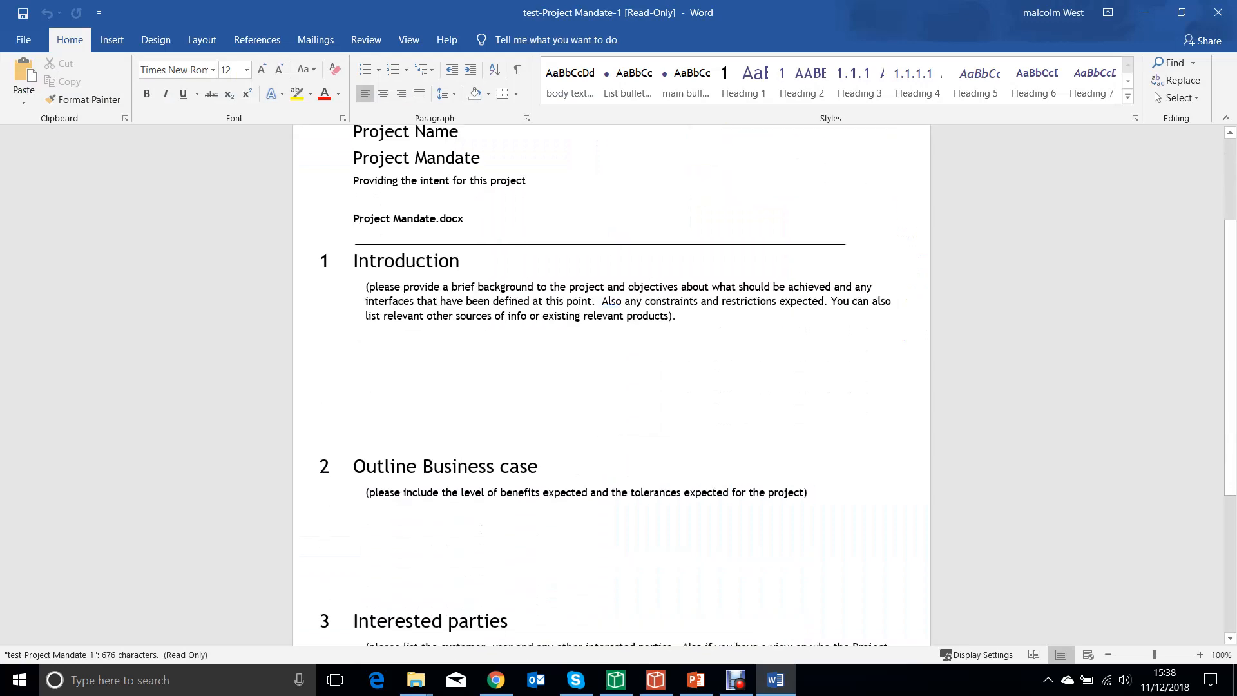
scroll(612, 387, "up", 10)
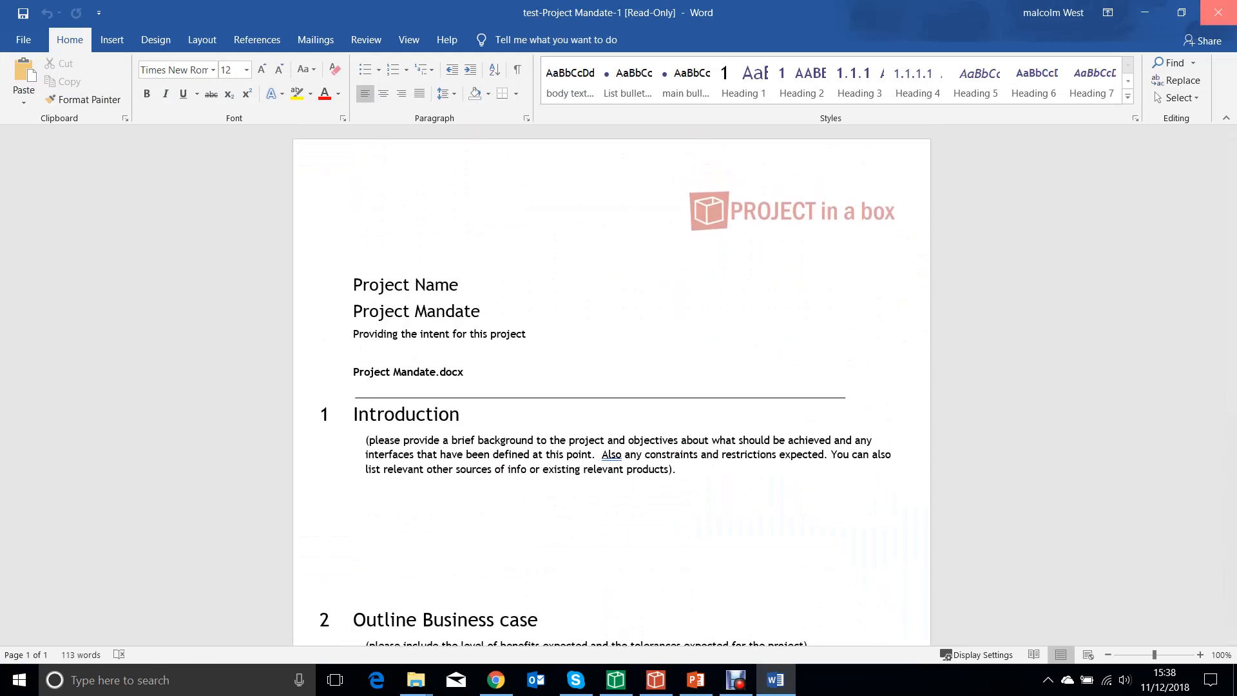
left_click(1218, 12)
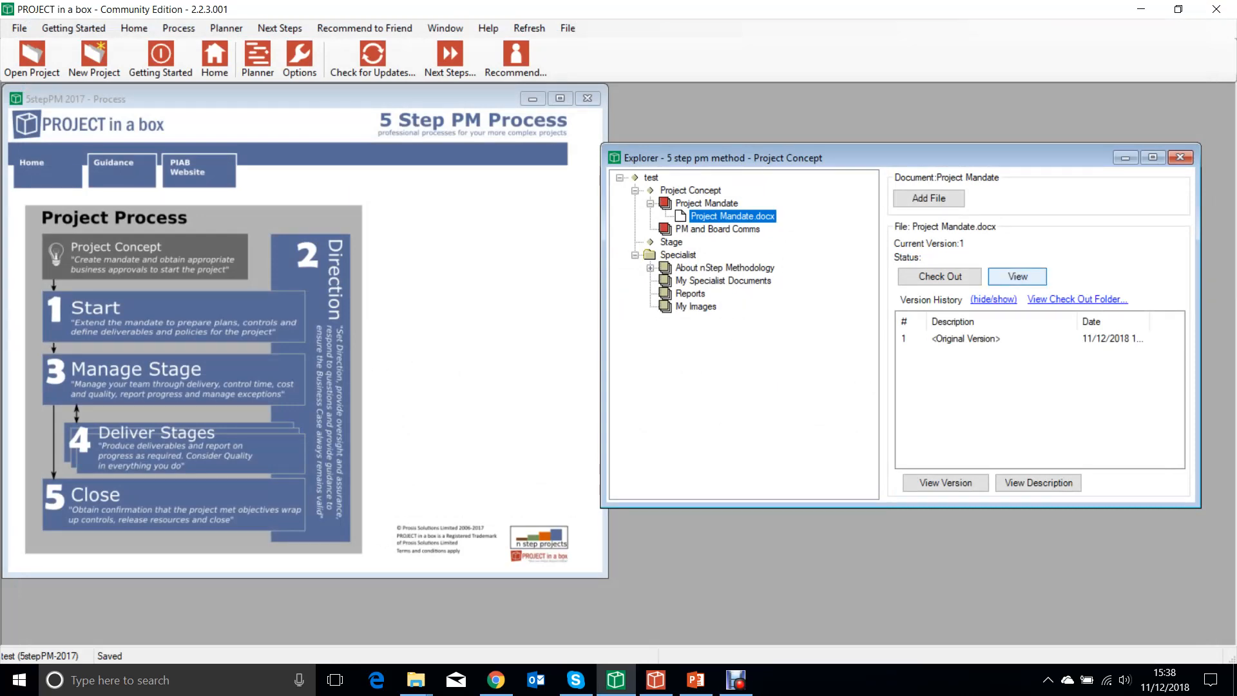
In a checked-out copy of Project Mandate.docx, add "Lmv;sLJG;sldj;SLD" under the Introduction and check the saved file back in
left_click(960, 276)
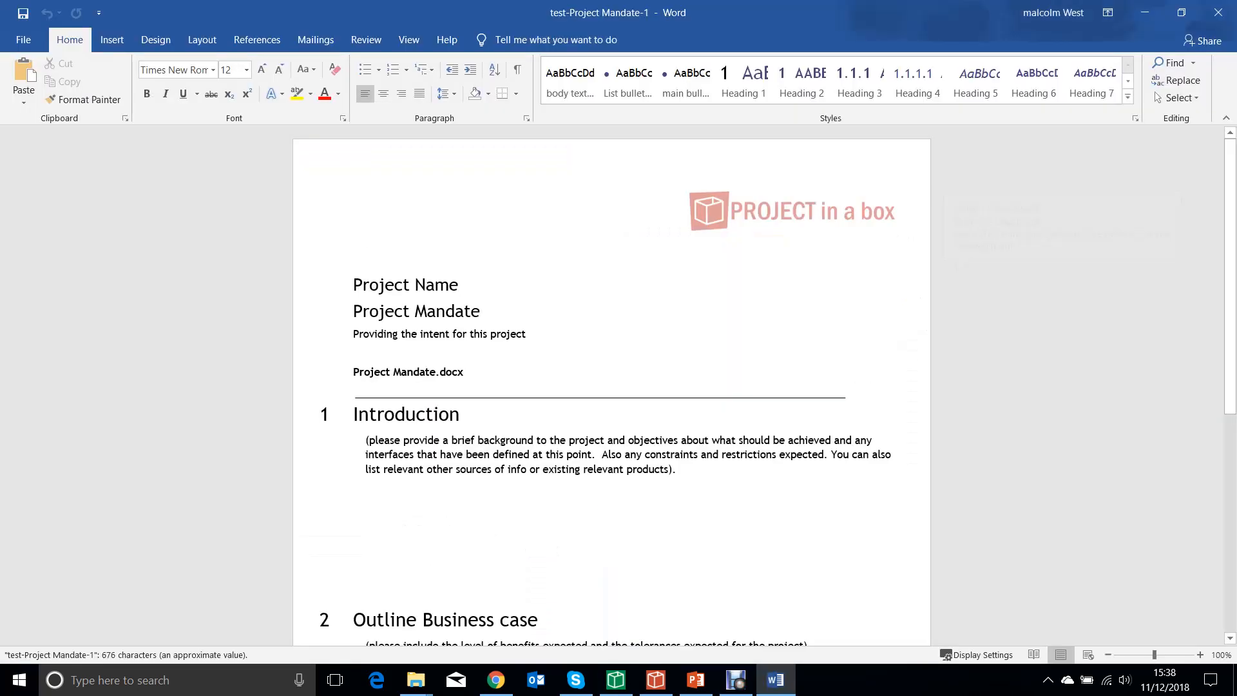
left_click(366, 544)
type("Lmv;sLJG;sldj;SLD")
key("ctrl+s")
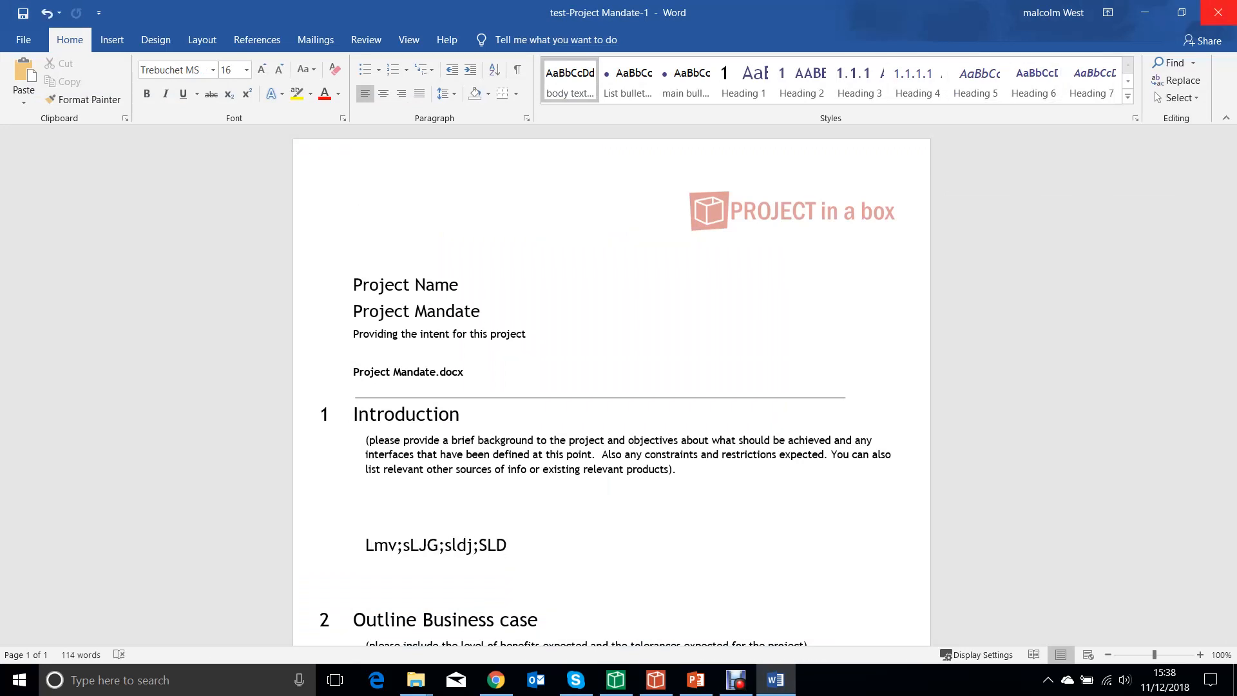
left_click(1217, 13)
left_click(1089, 276)
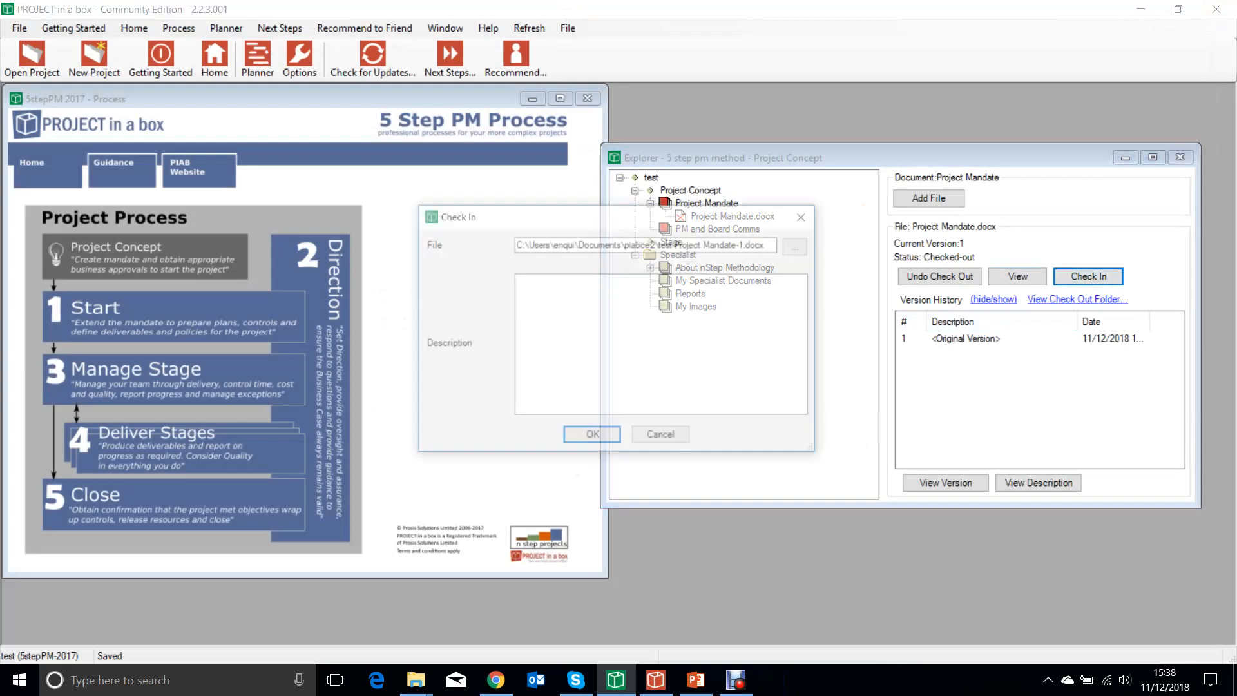
key("Return")
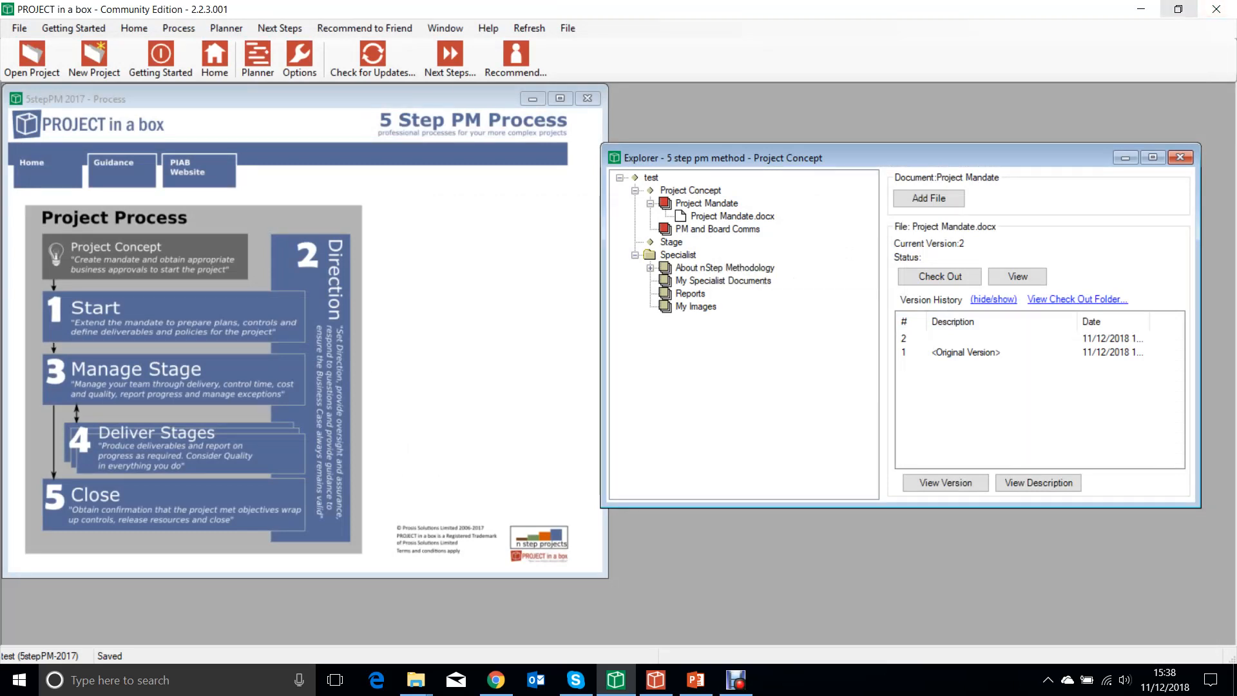
Add the file "Approval to proceed with work package 45" from the example files folder to PM and Board Comms
left_click(1178, 9)
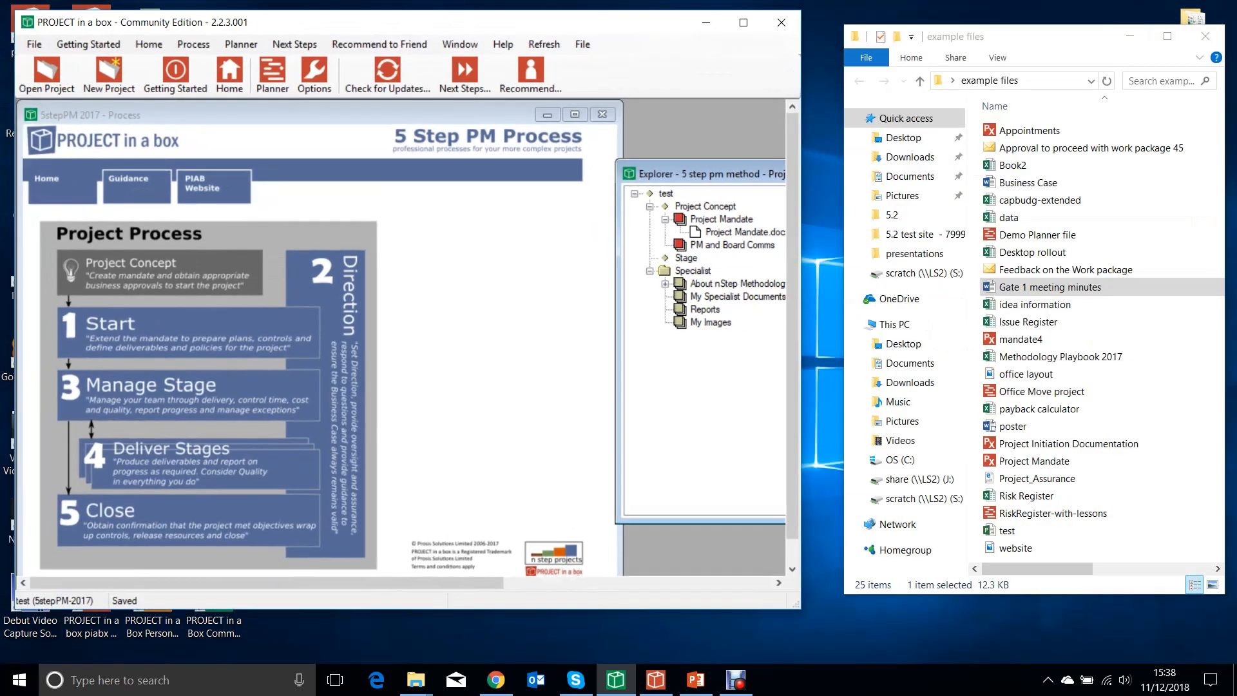
left_click_drag(696, 172, 337, 165)
left_click(335, 234)
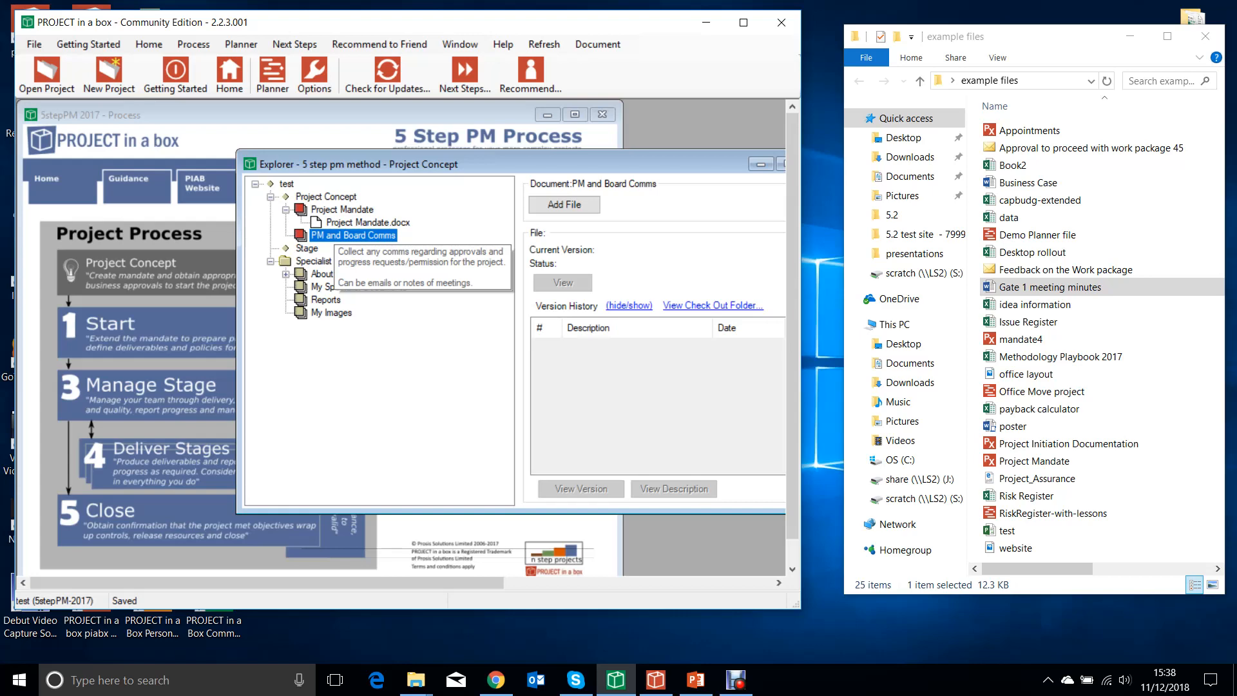
left_click_drag(1043, 147, 928, 149)
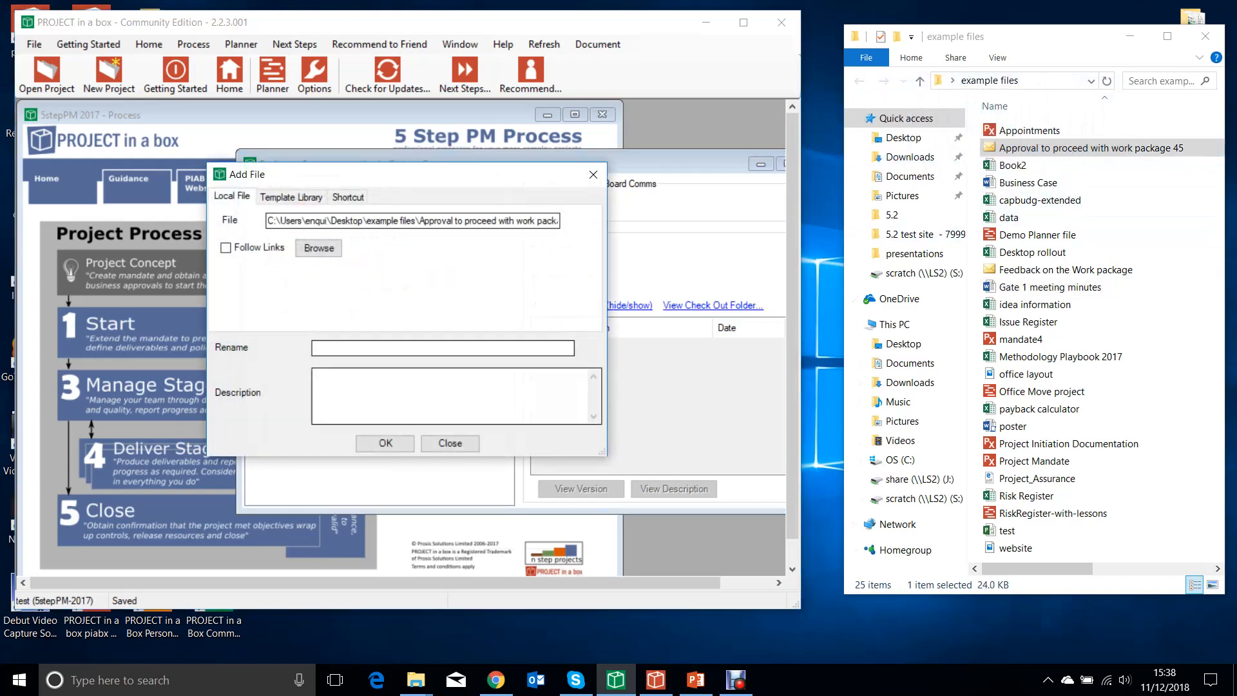
left_click(385, 442)
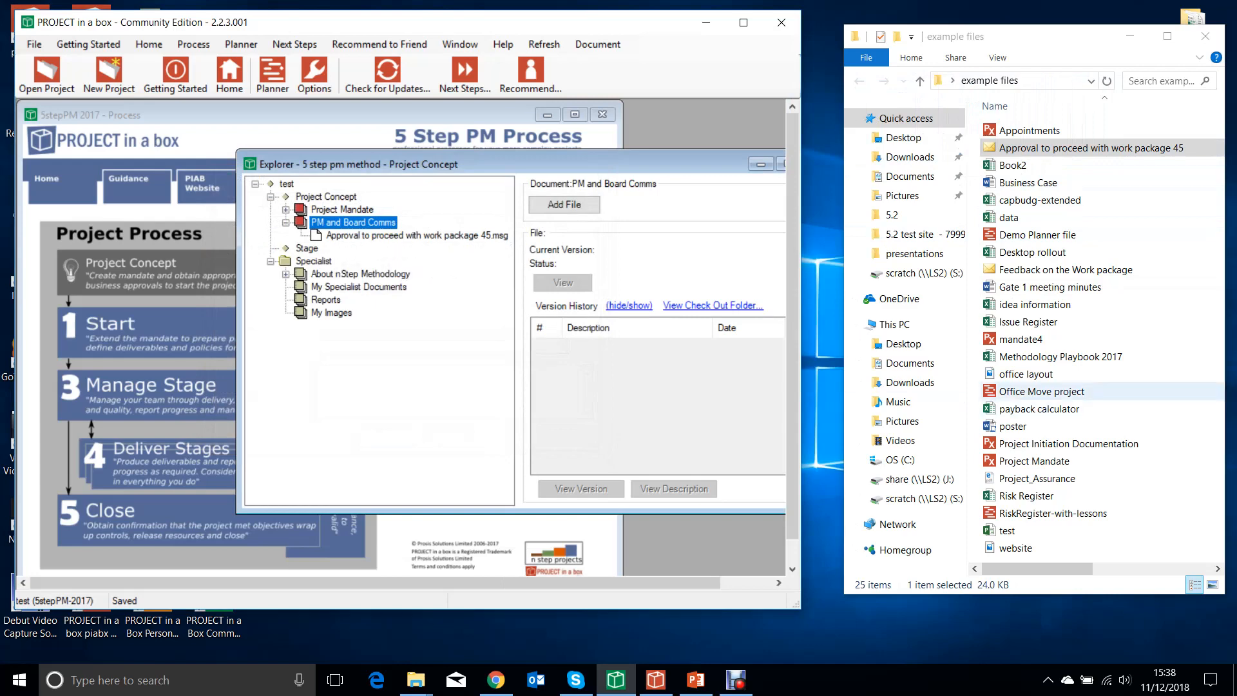
Add the "Gate 1 meeting minutes" file from the example files folder to PM and Board Comms
left_click(1051, 287)
left_click_drag(1050, 287, 354, 223)
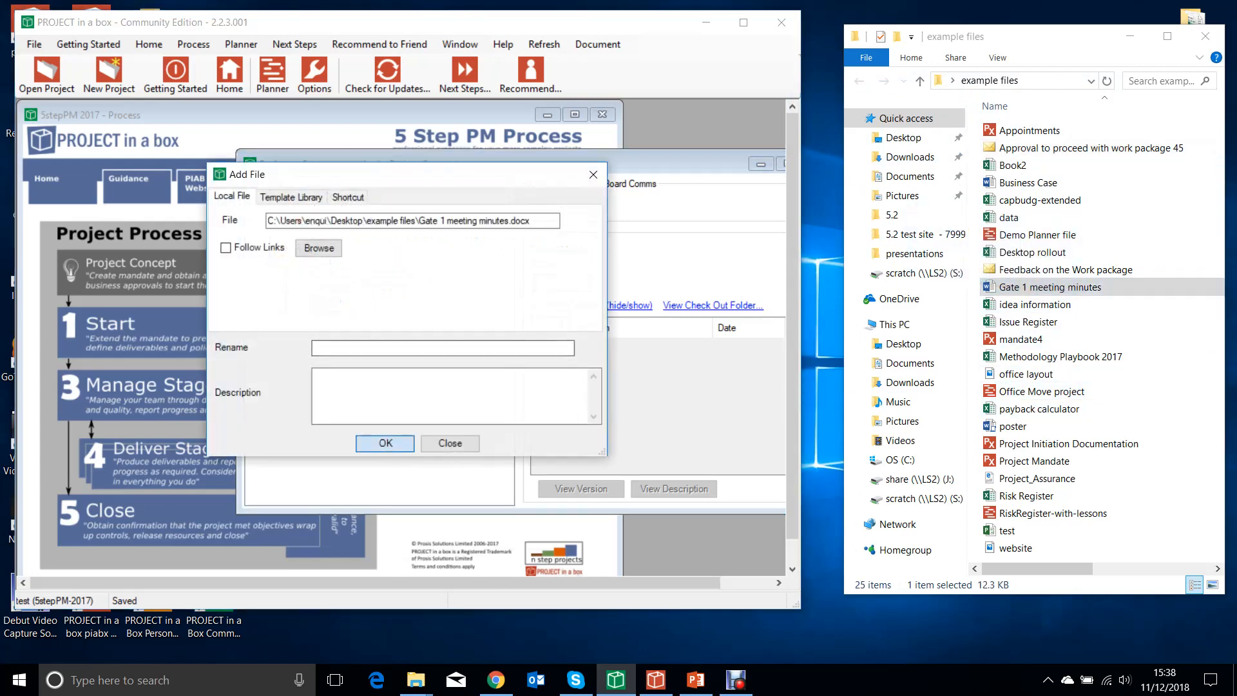
key("Return")
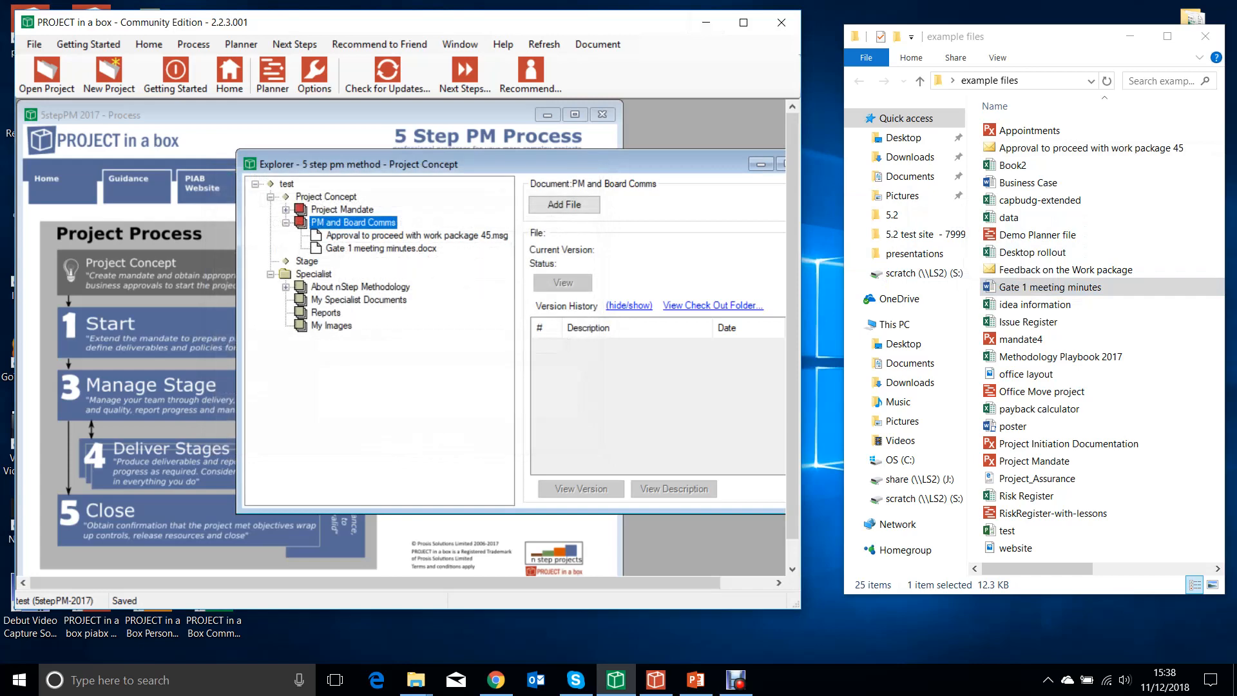
Show the Start process documents and examine the PM and Board Comms files and the version history of Project Mandate.docx
left_click(743, 21)
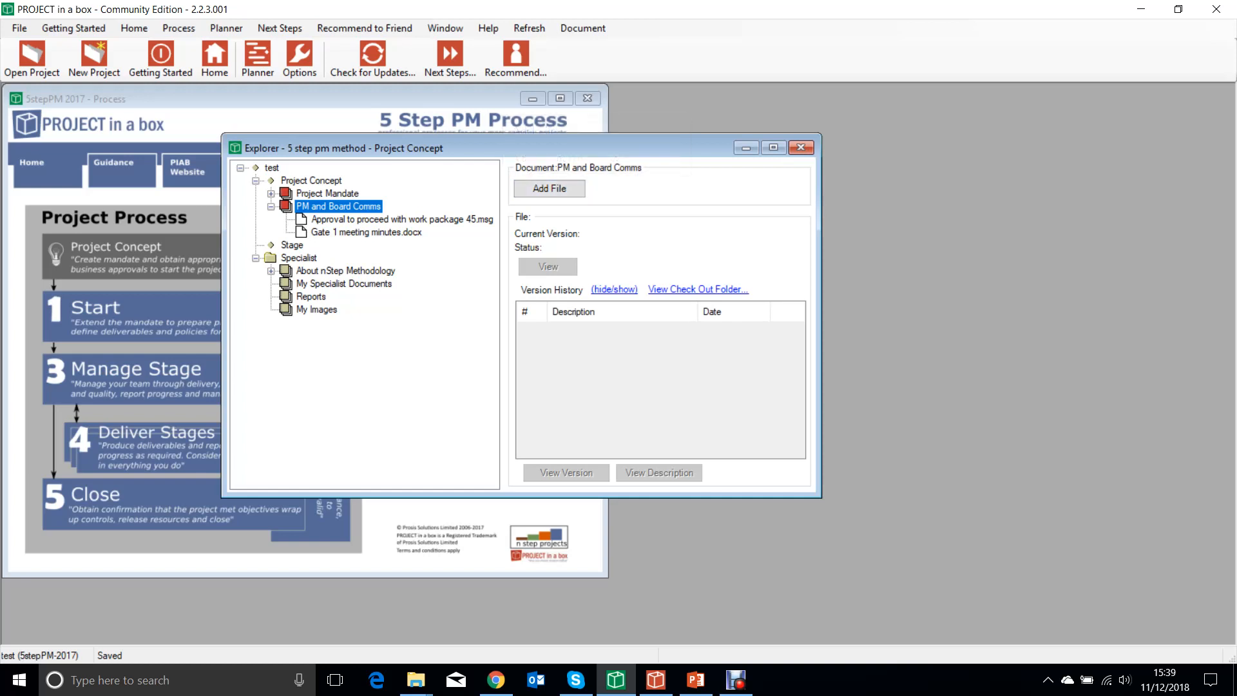
left_click_drag(554, 148, 906, 141)
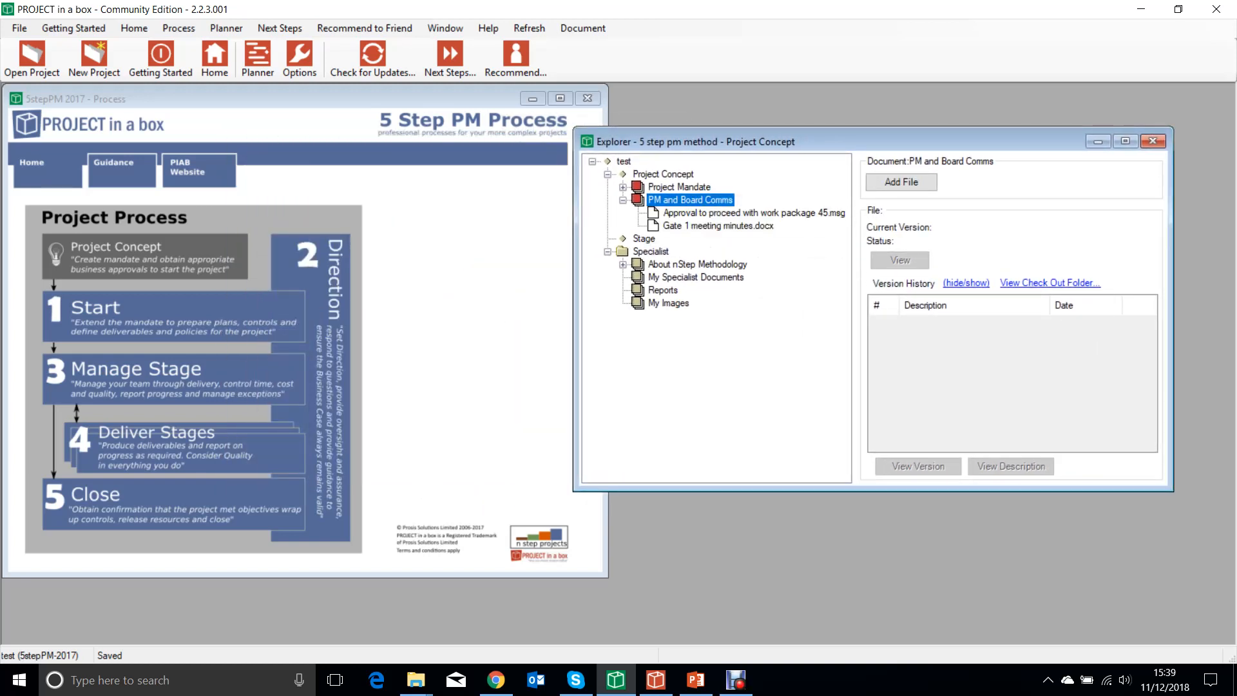
left_click(155, 316)
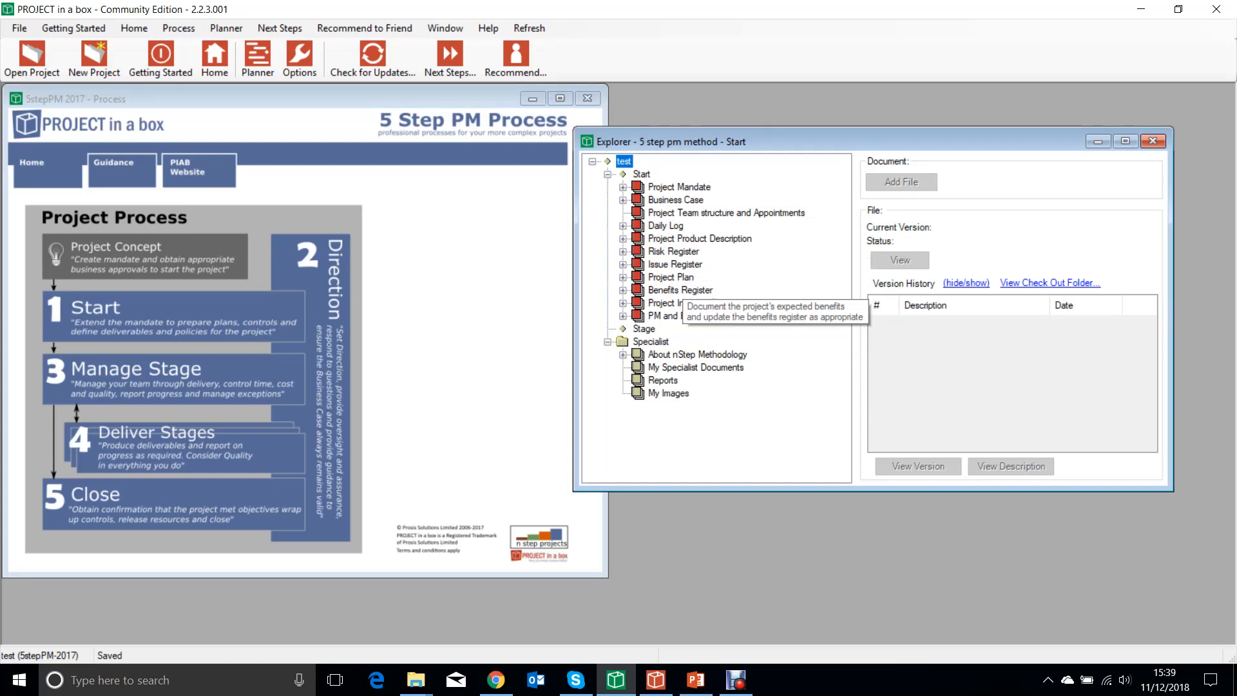
left_click(623, 317)
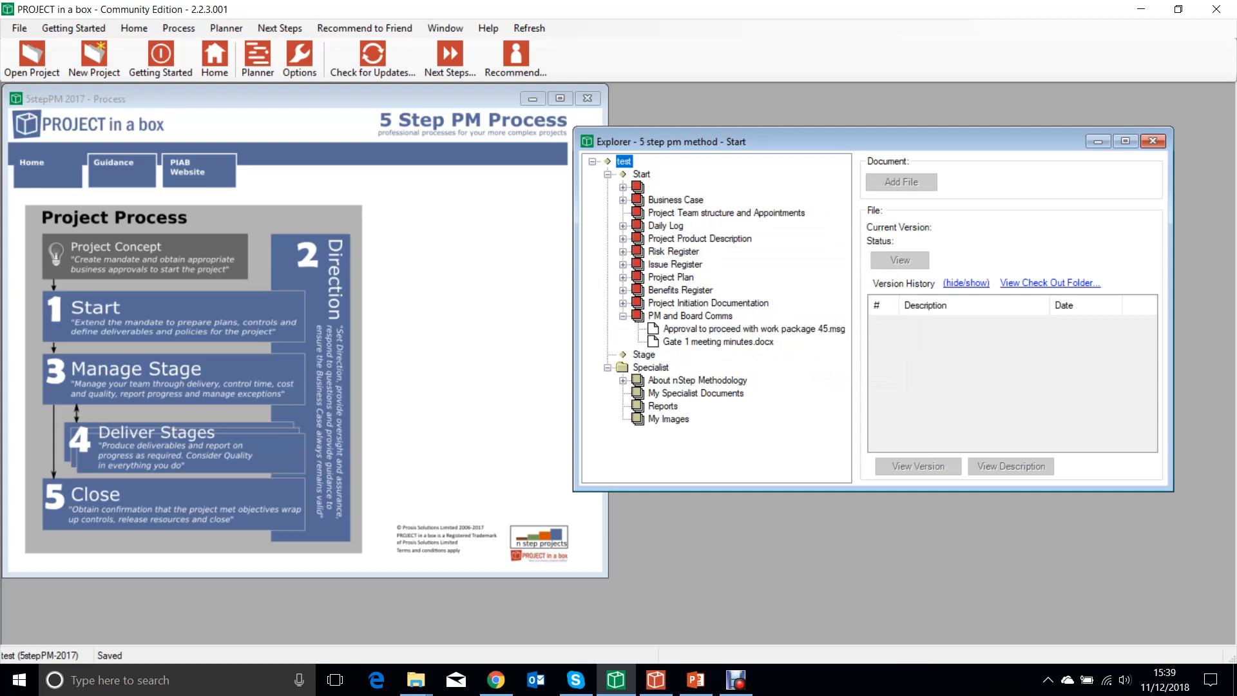
left_click(623, 187)
left_click(705, 200)
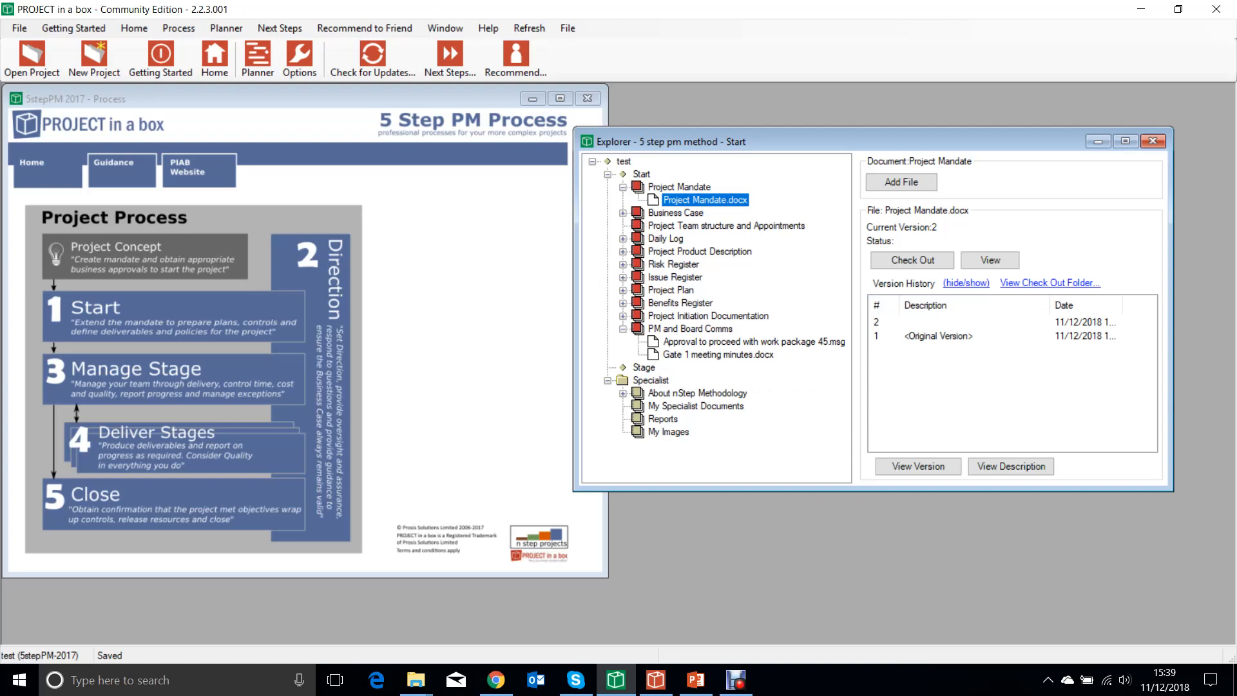
Show the Manage Stage process and add two new stages under the Stage node
left_click(174, 379)
left_click(653, 291)
right_click(656, 290)
left_click(717, 301)
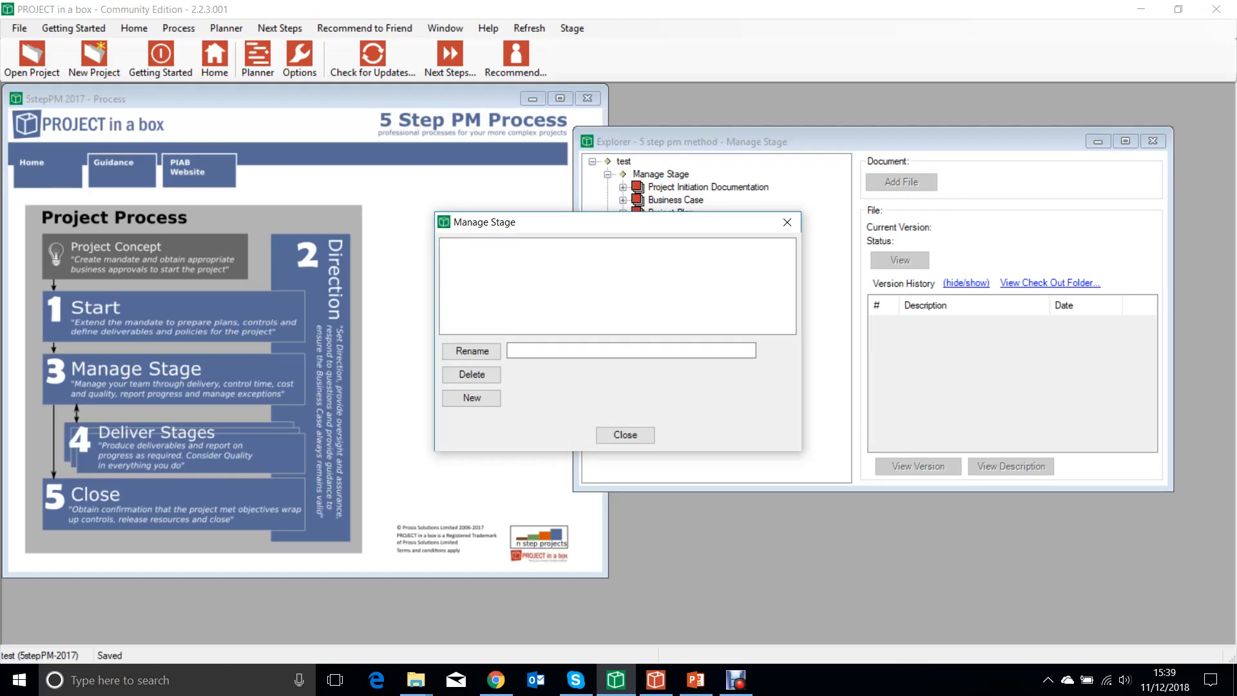
left_click(630, 351)
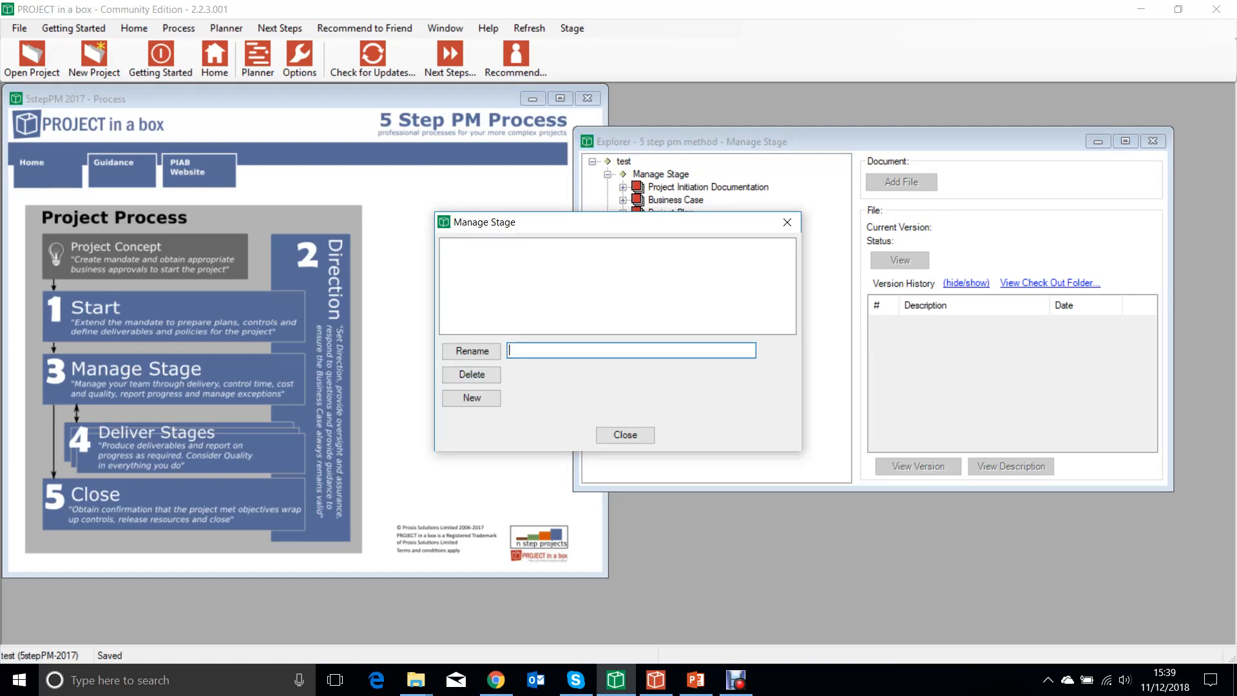
left_click(472, 398)
left_click(472, 397)
Rename the second stage as New Stage 2 and finish managing the stages
left_click(464, 255)
left_click(555, 351)
type("2")
left_click(471, 350)
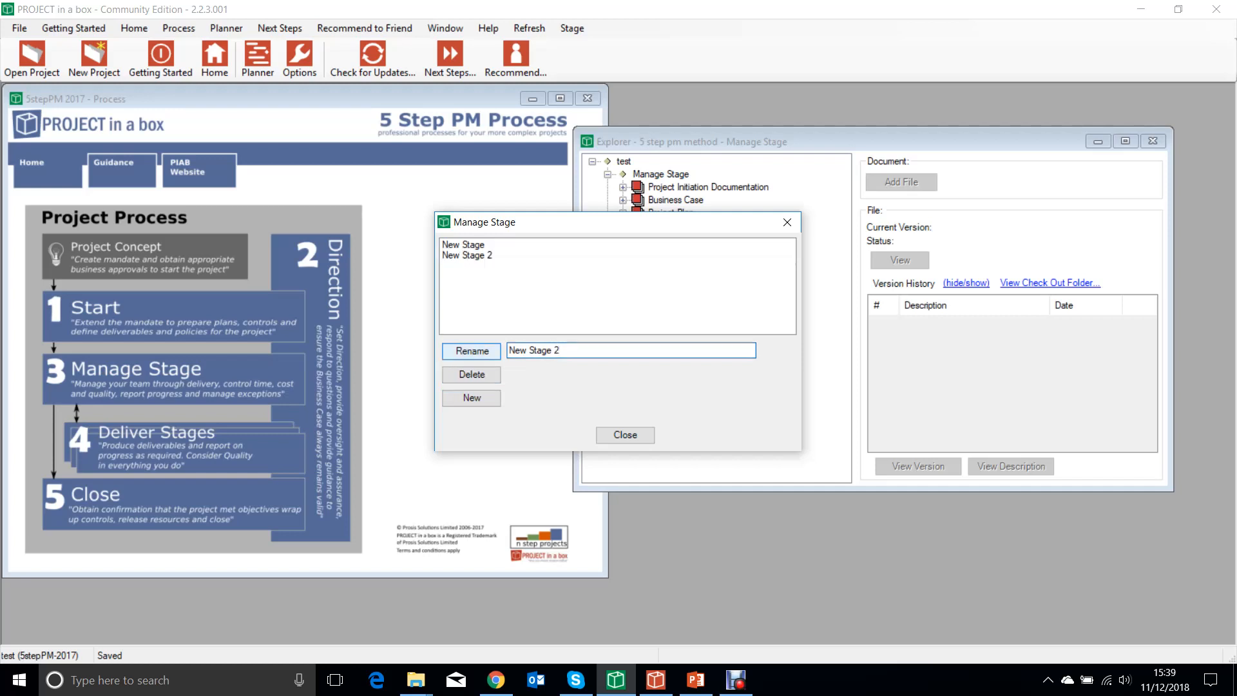
left_click(625, 434)
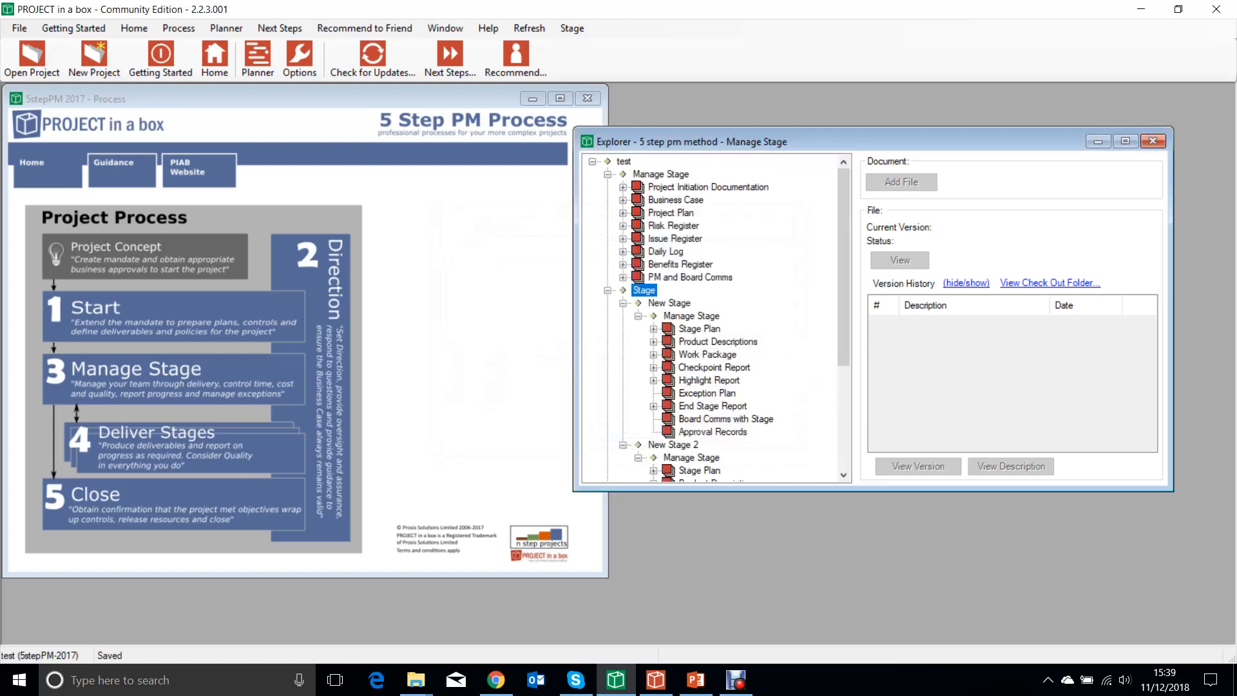
Review the documents listed under both new stages and show the Close process documents
scroll(709, 322, "down", 1)
scroll(715, 361, "down", 1)
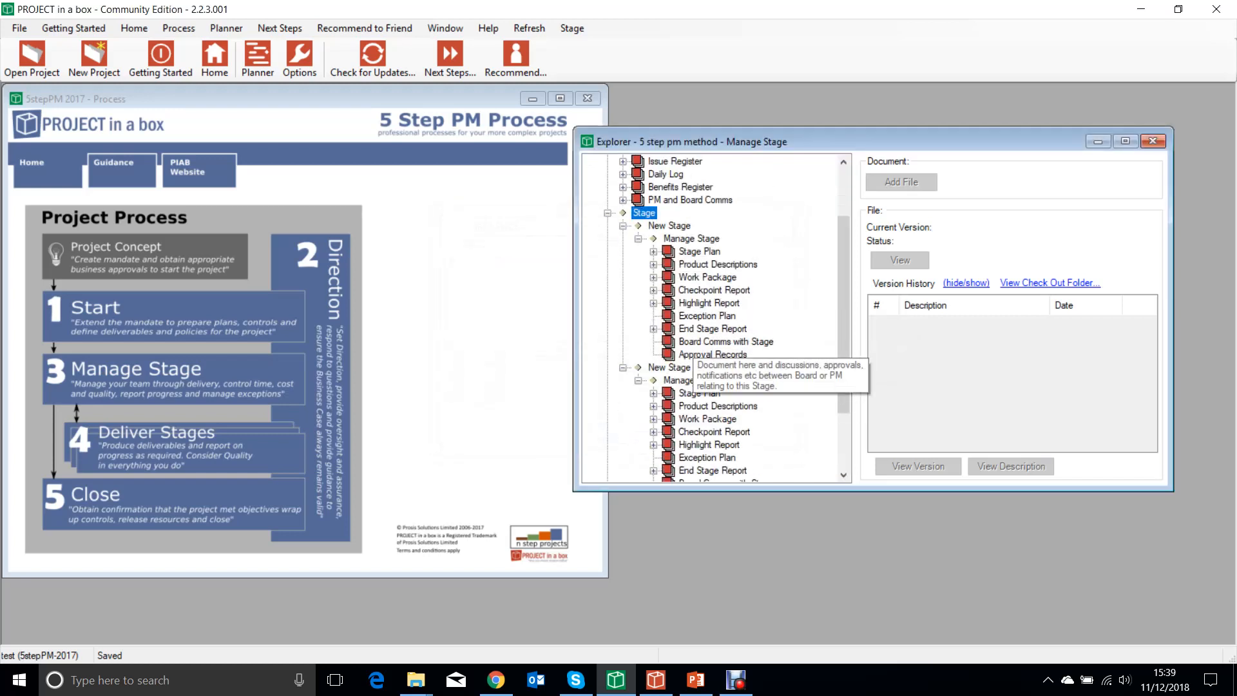
scroll(693, 380, "down", 1)
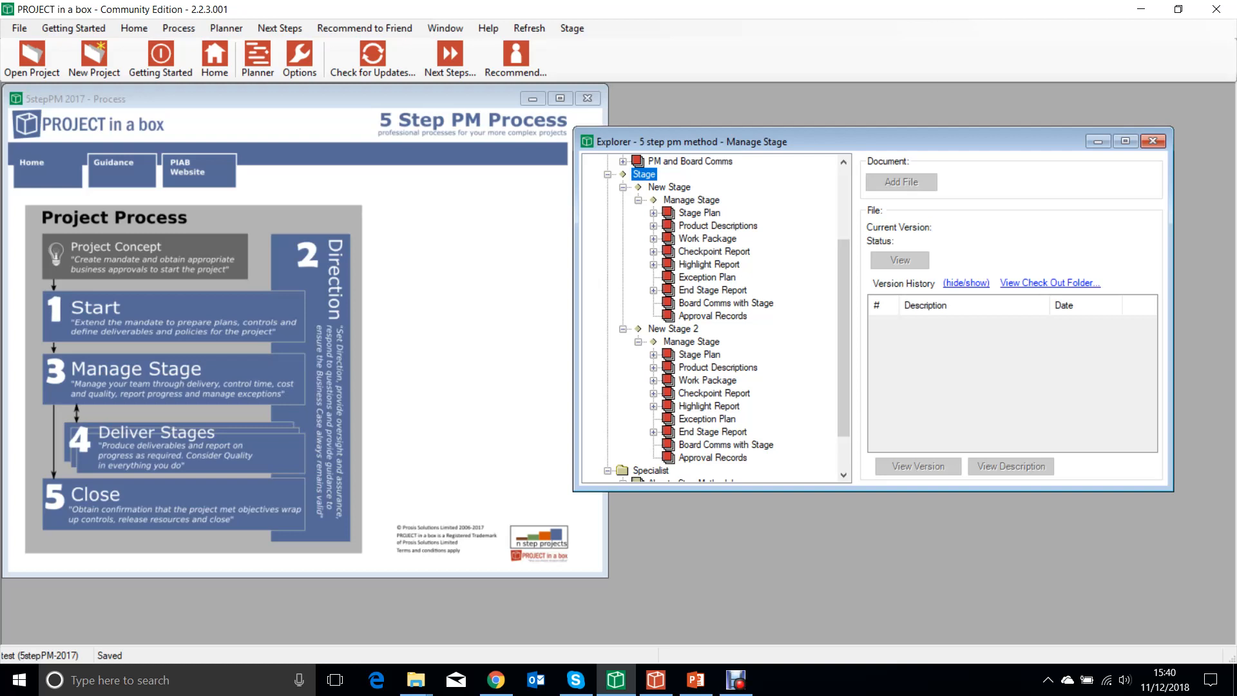
left_click(173, 504)
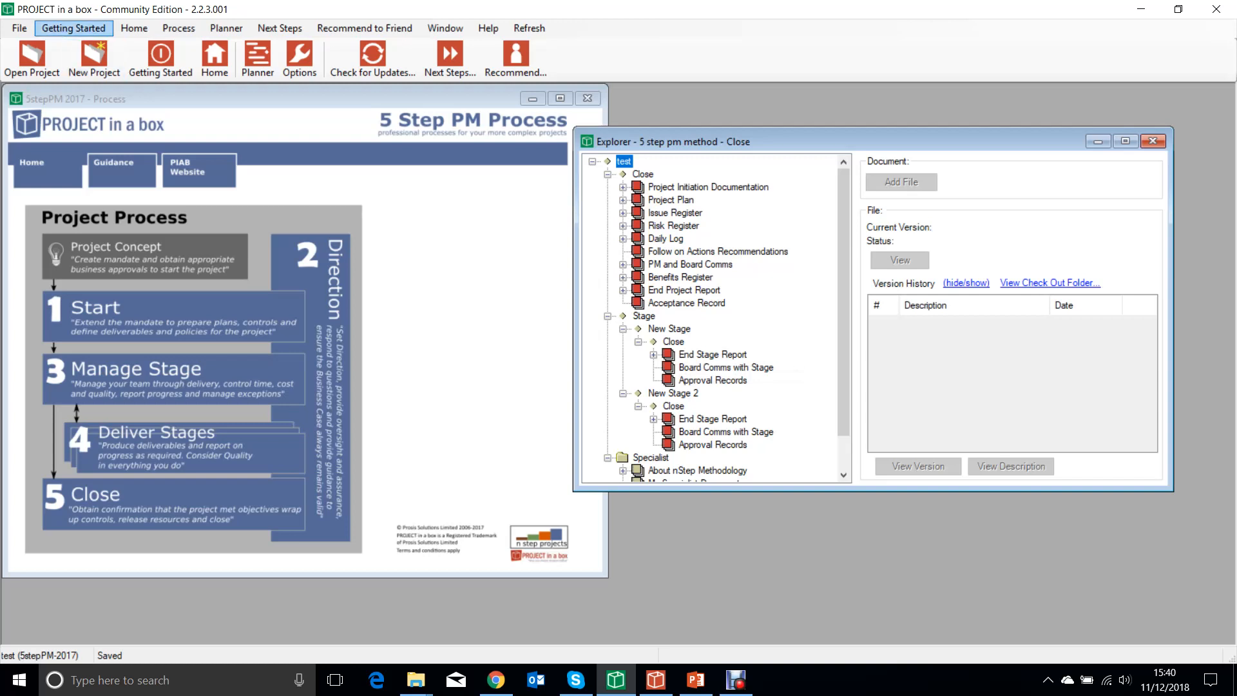
Open the Praxis small project Example project and go to its My Project process page
left_click(33, 57)
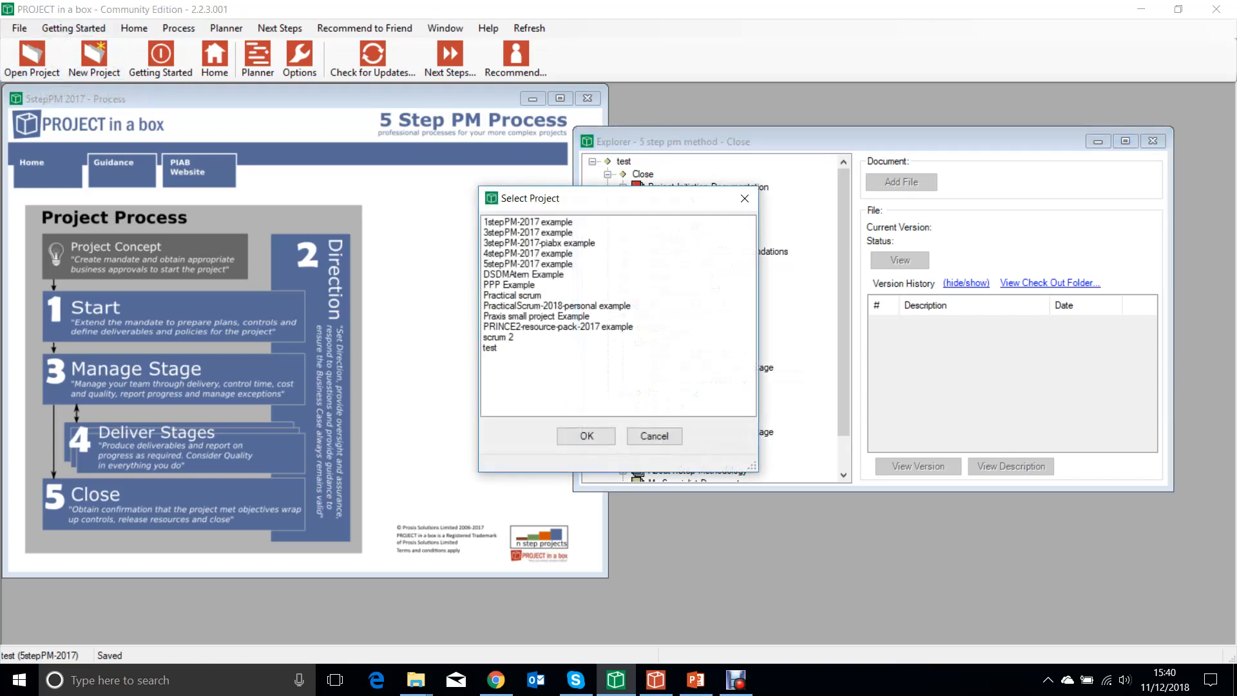
double_click(536, 316)
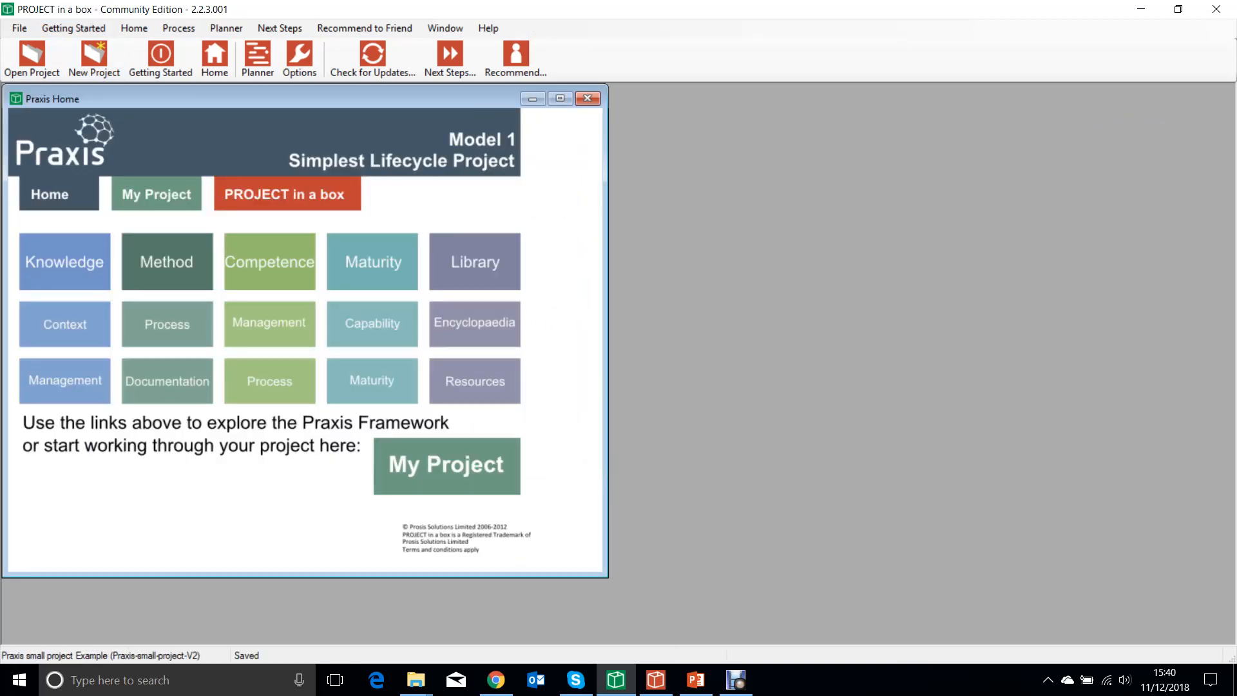
left_click(447, 465)
Show the documents for the Identification process in an Explorer window beside the process map, and switch them to the Definition process
left_click(114, 283)
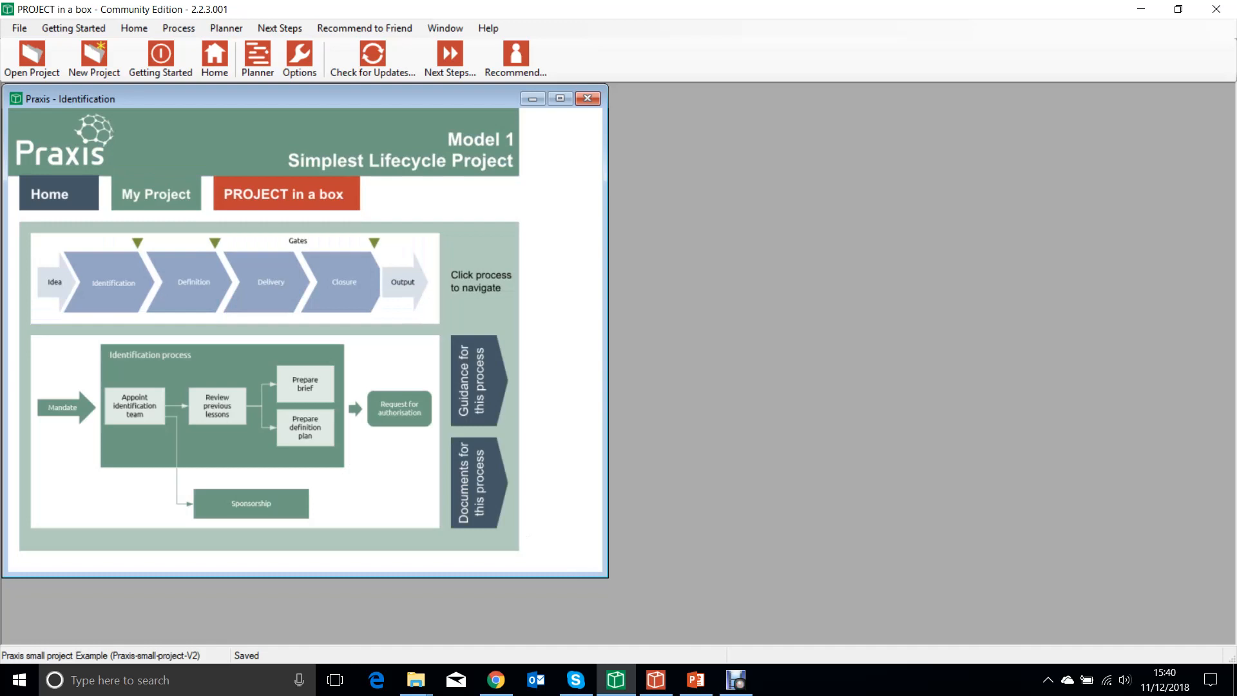
left_click(479, 482)
left_click_drag(348, 162, 882, 204)
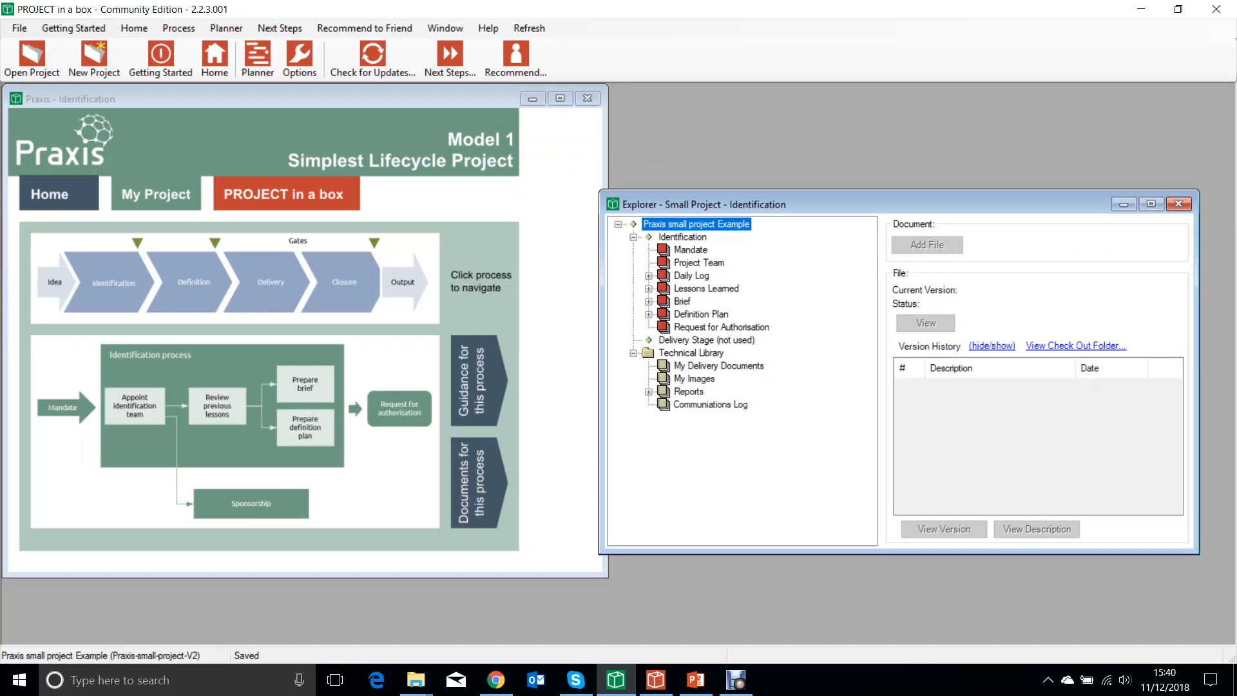
left_click(194, 282)
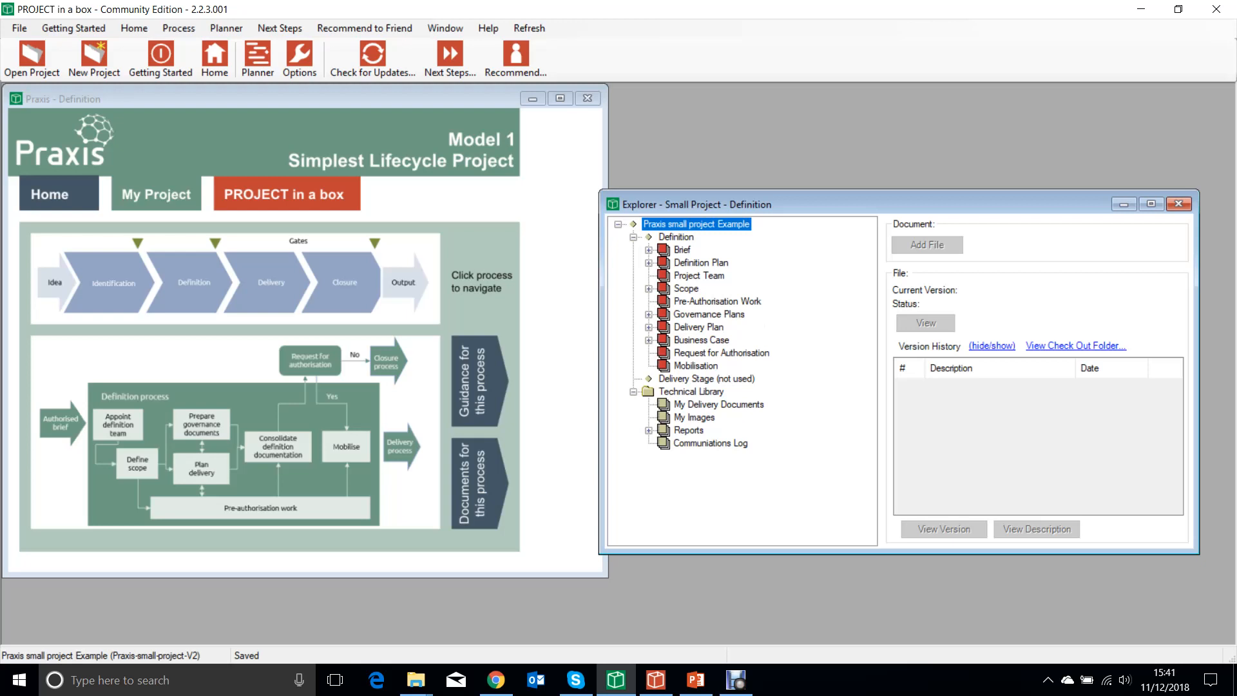
Open the scrum 2 project and place the Explorer window with its Launch documents beside the process map
left_click(32, 60)
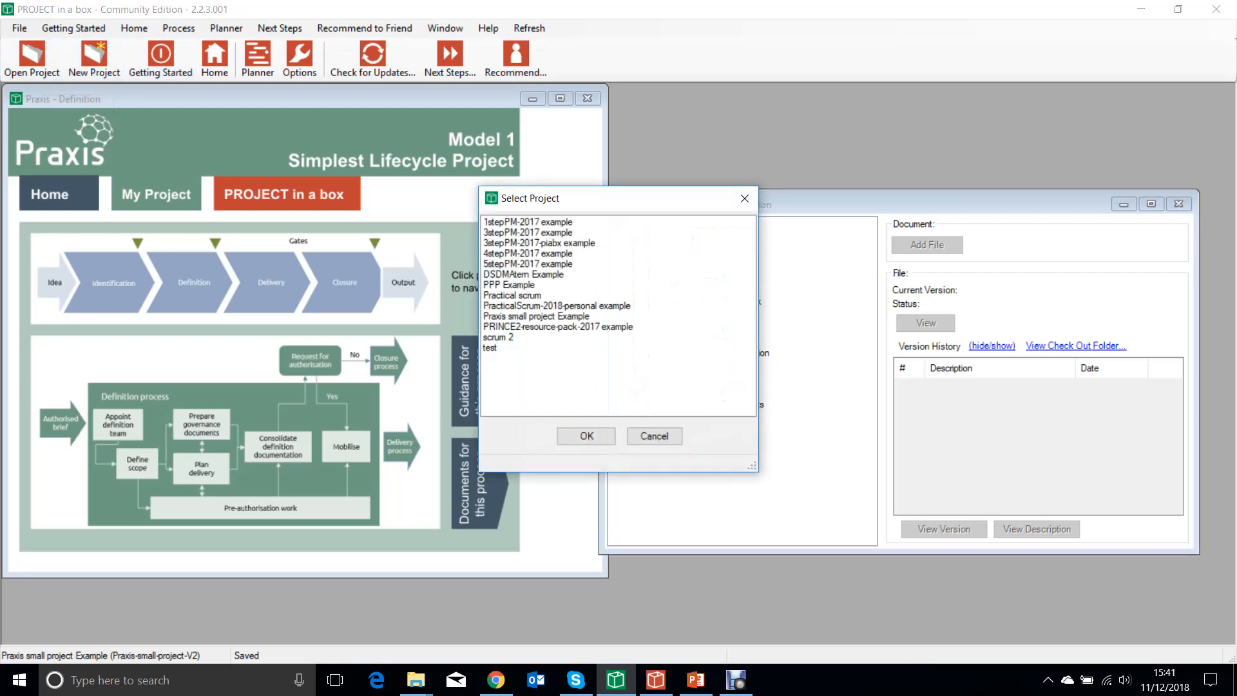
double_click(499, 337)
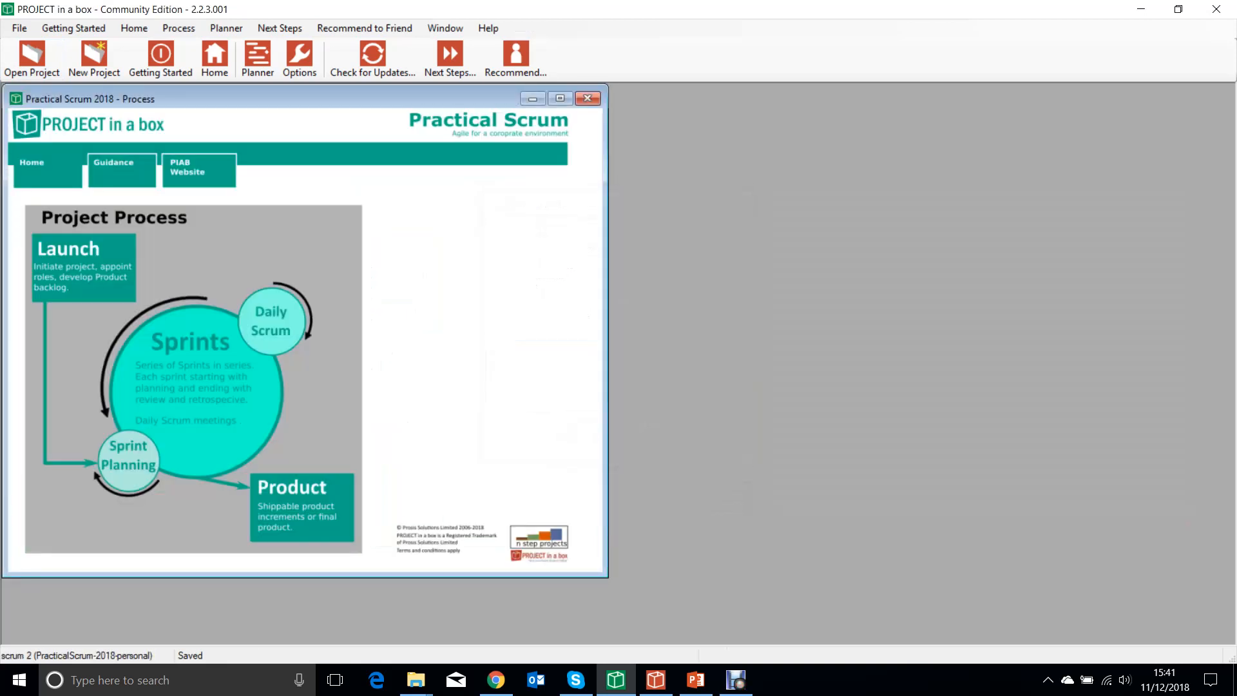
left_click_drag(290, 204, 735, 183)
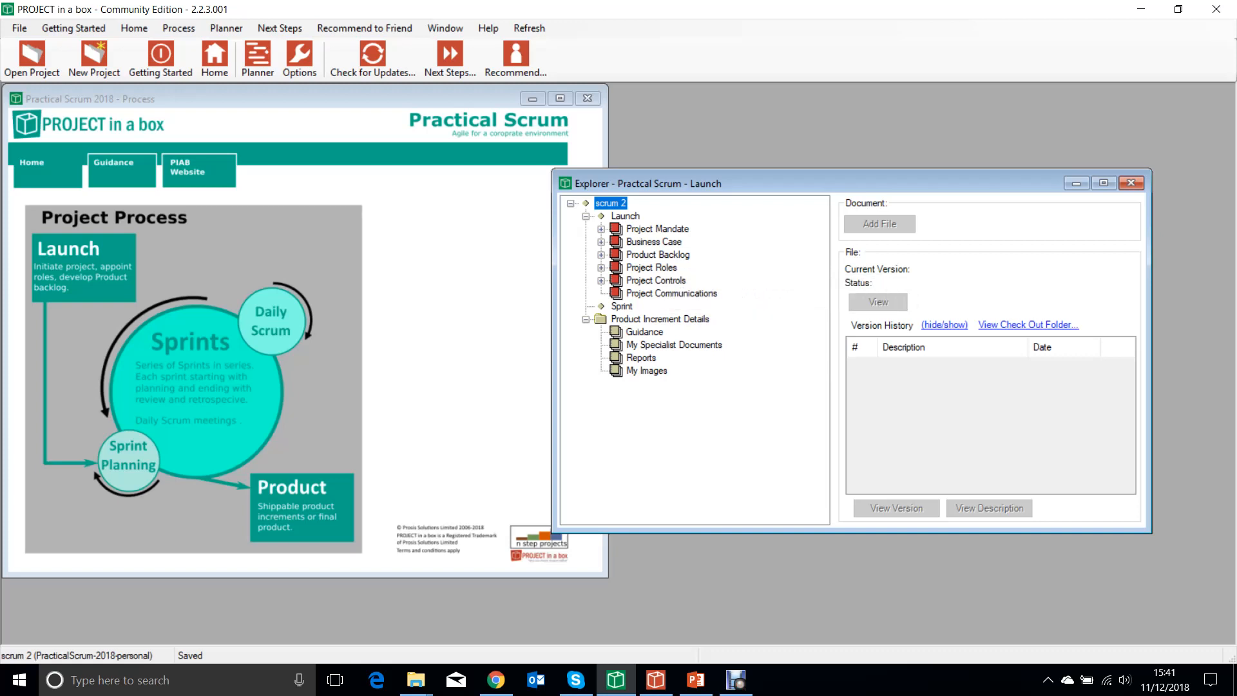
Show the Sprint Planning, Sprints and Daily Scrum documents and examine the version history of Product Backlog.xlsx
left_click(129, 456)
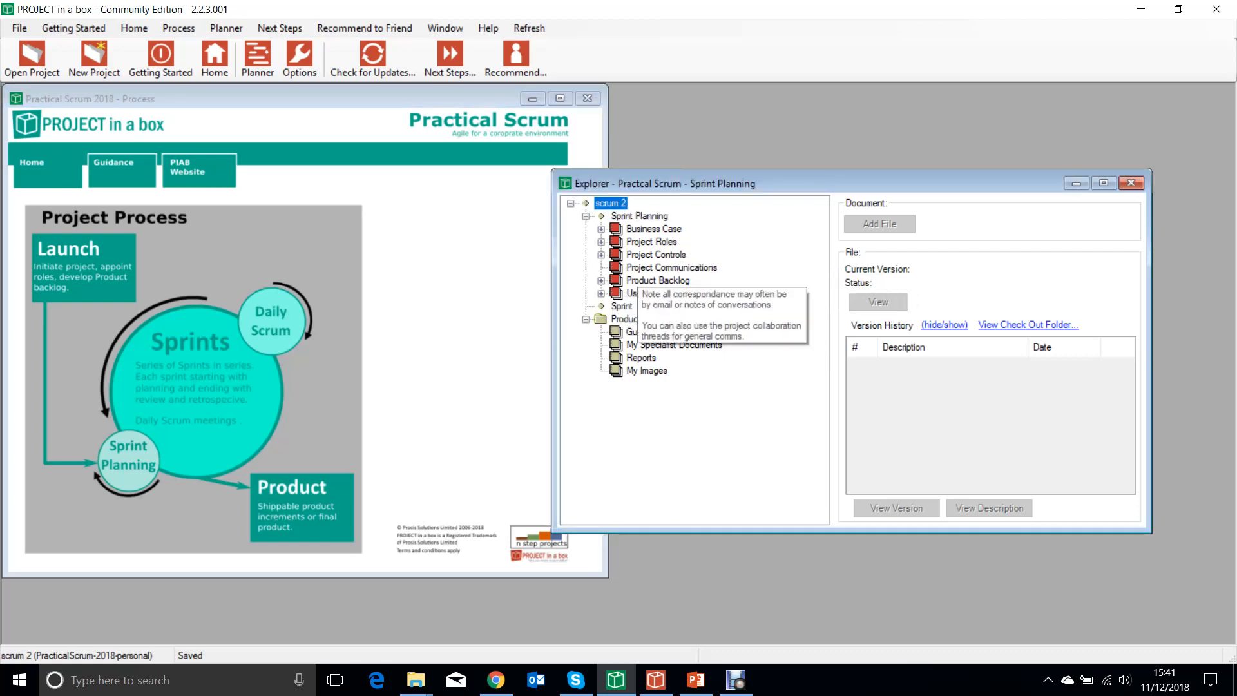
left_click(193, 377)
left_click(271, 320)
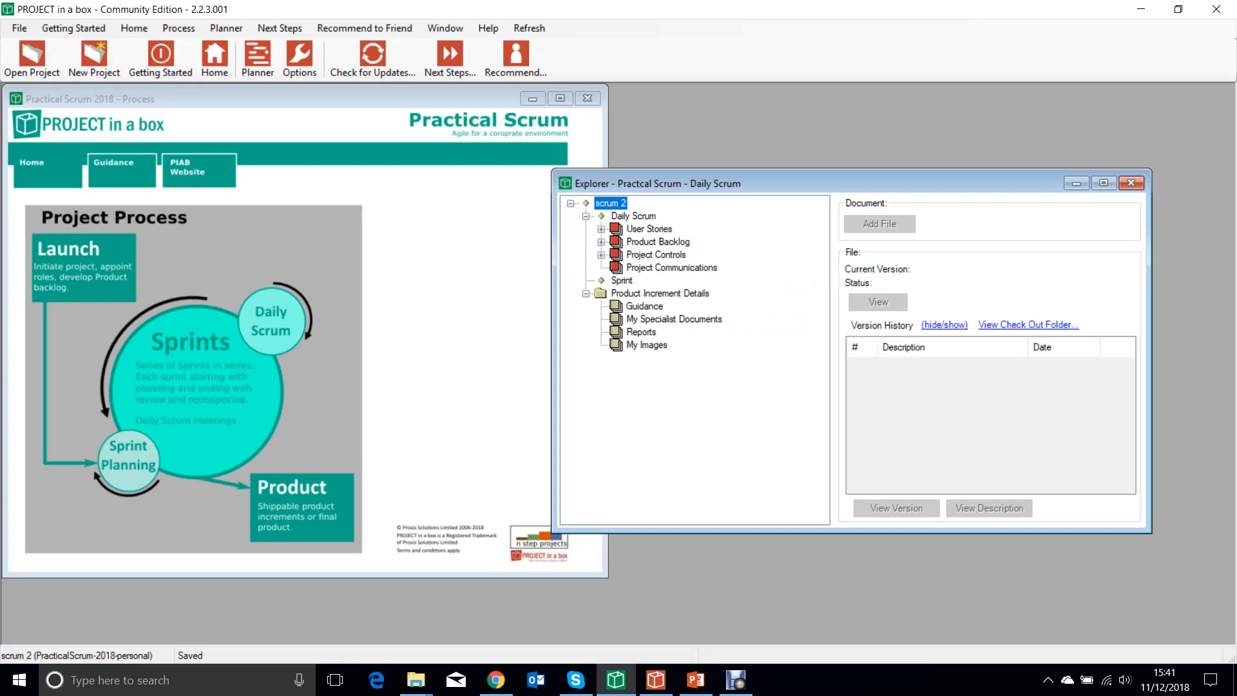
left_click(602, 242)
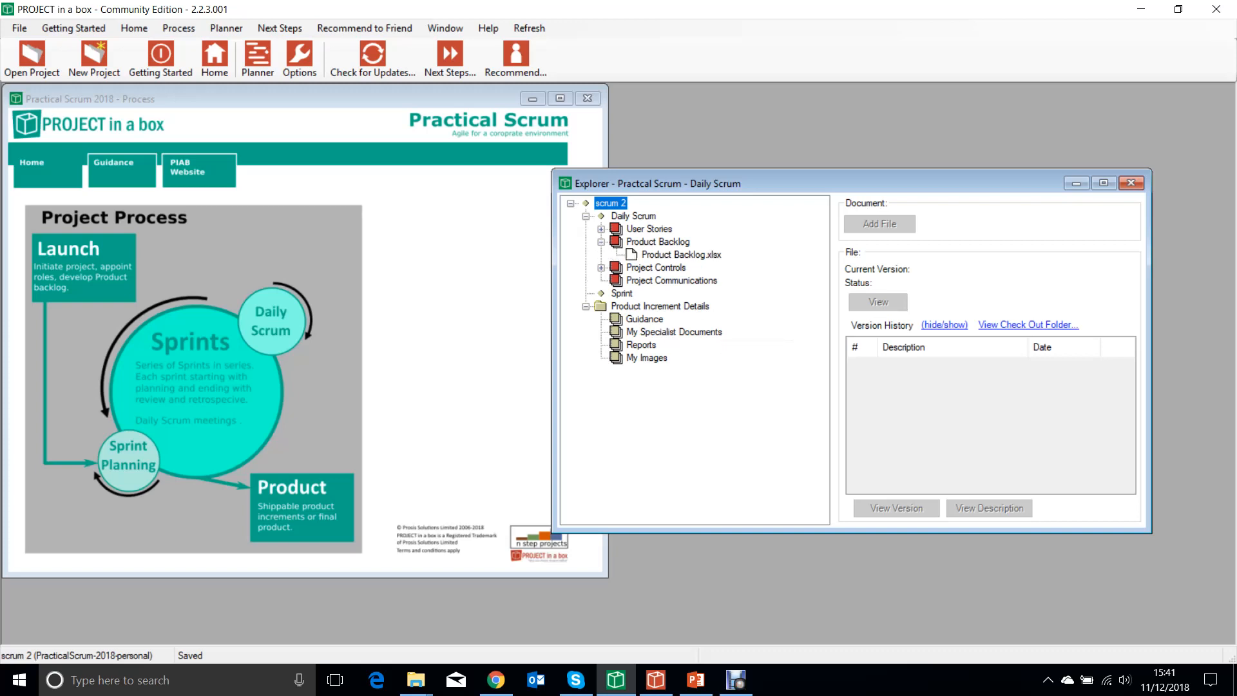
left_click(681, 255)
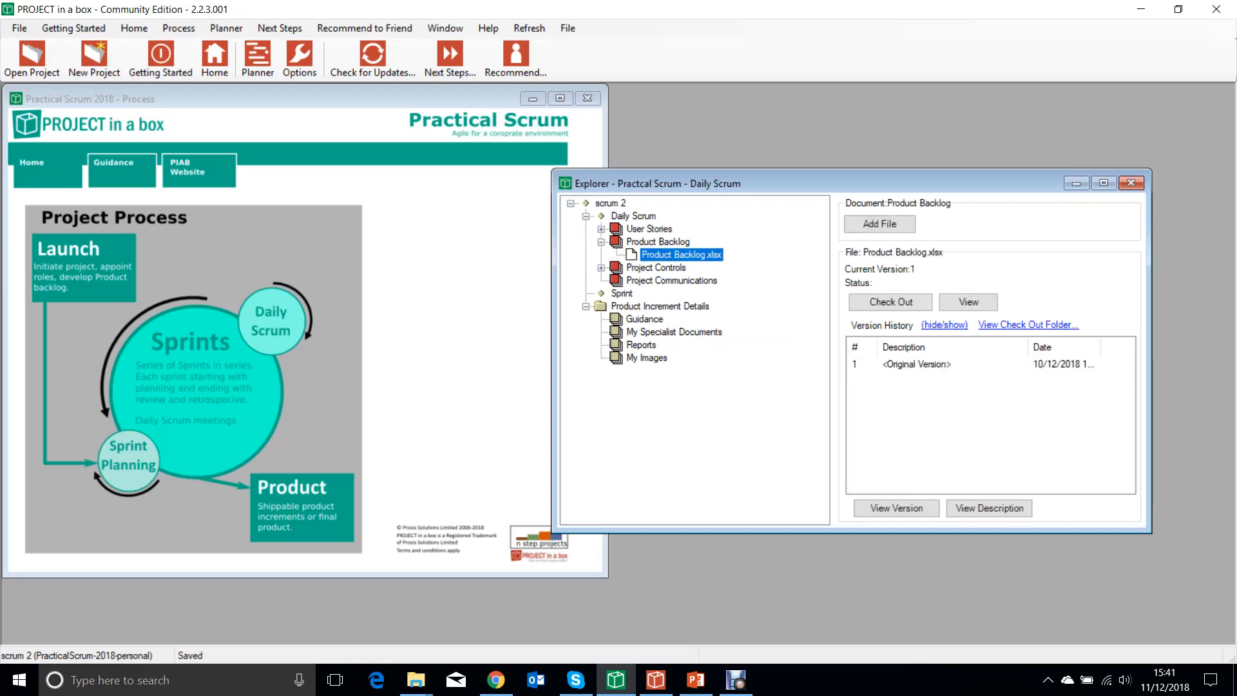